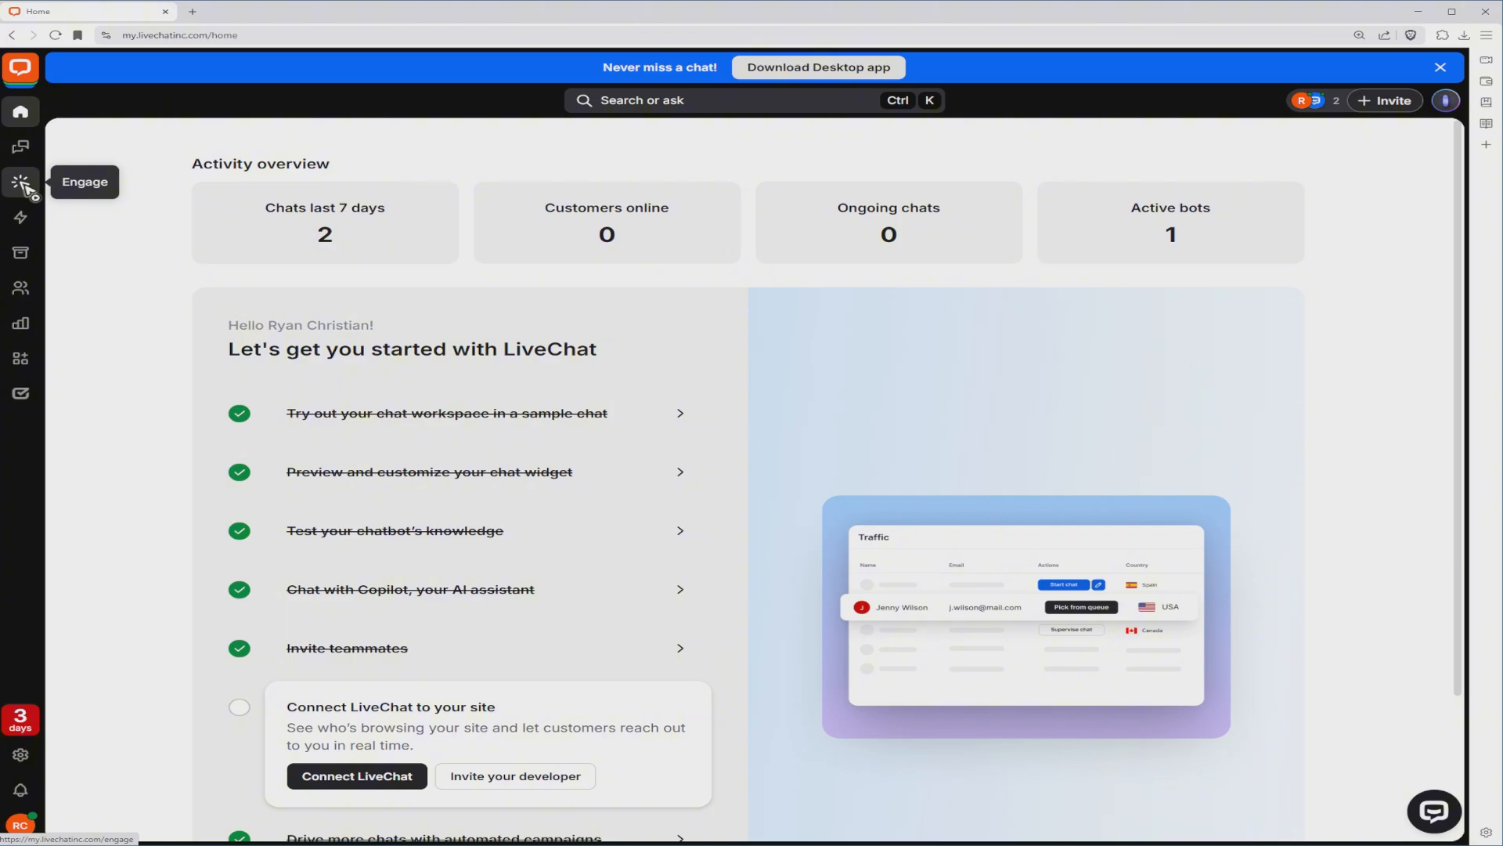
Step: Discard the unsaved changes, go to the Engage campaigns and create a new campaign from the Welcome visitors template
left_click(21, 183)
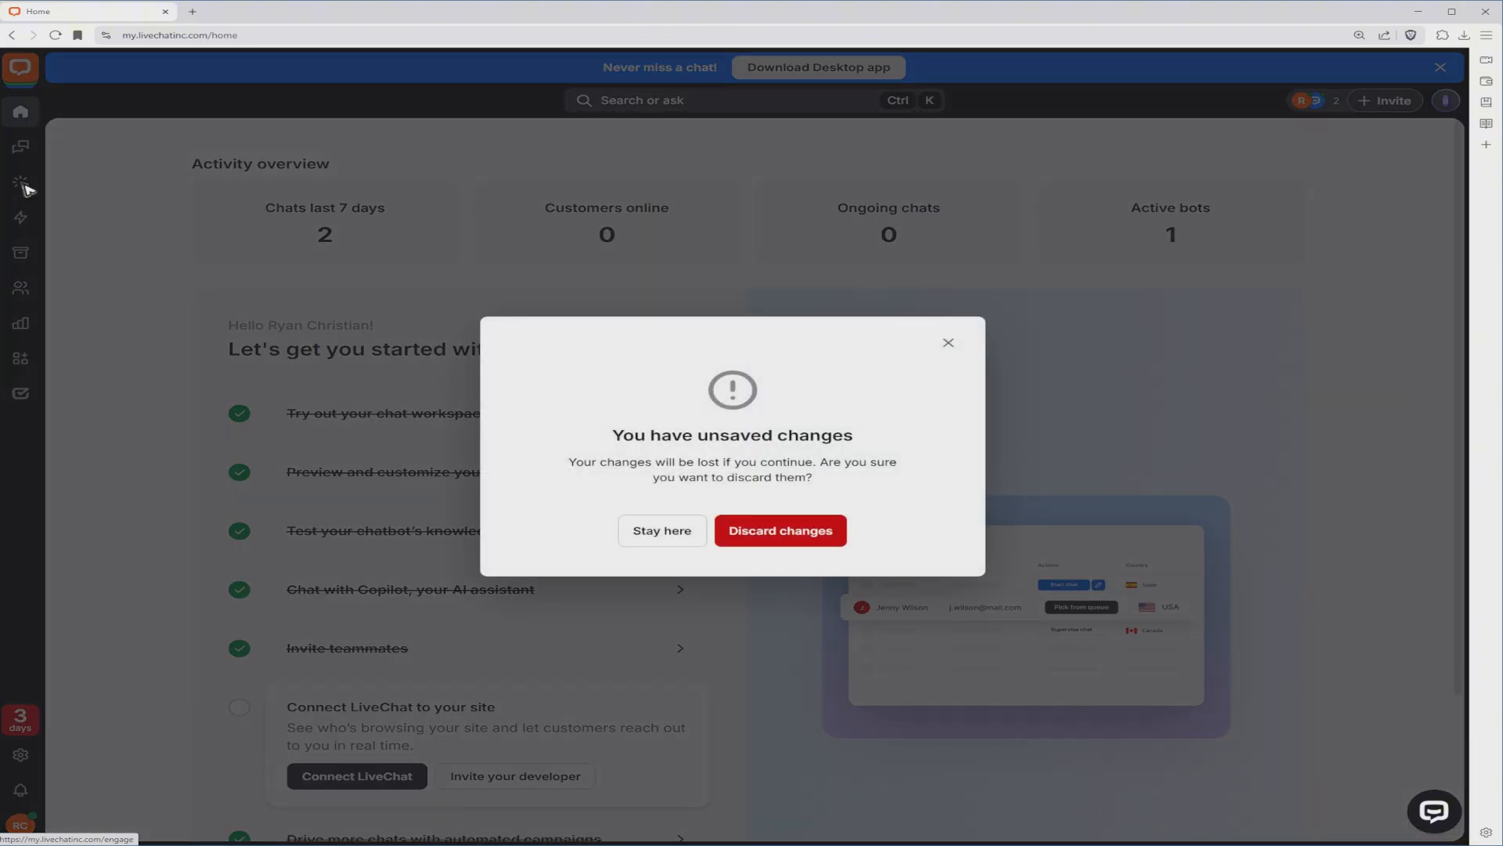
left_click(768, 530)
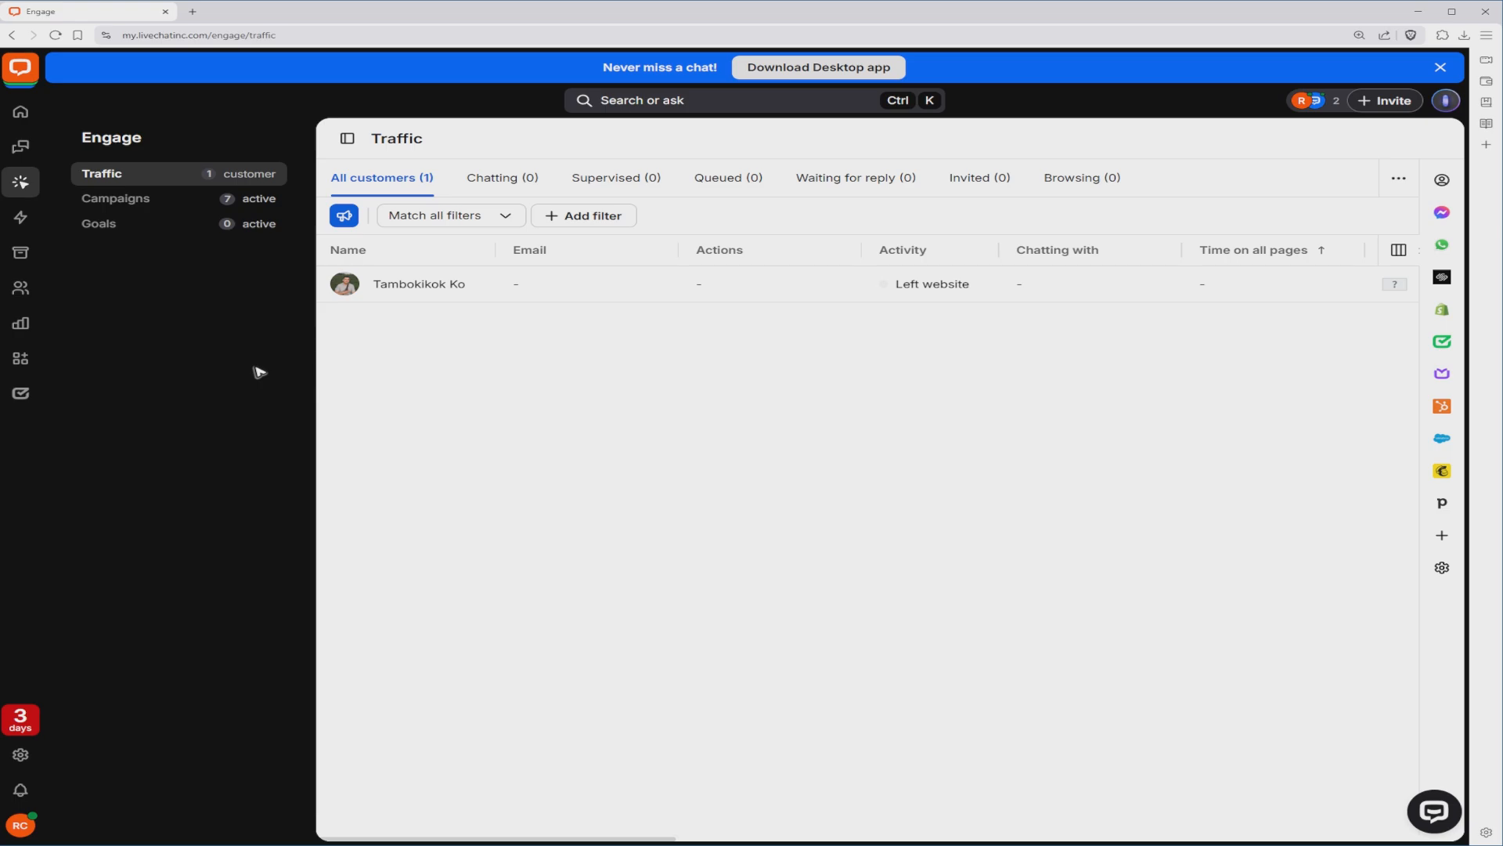
left_click(141, 201)
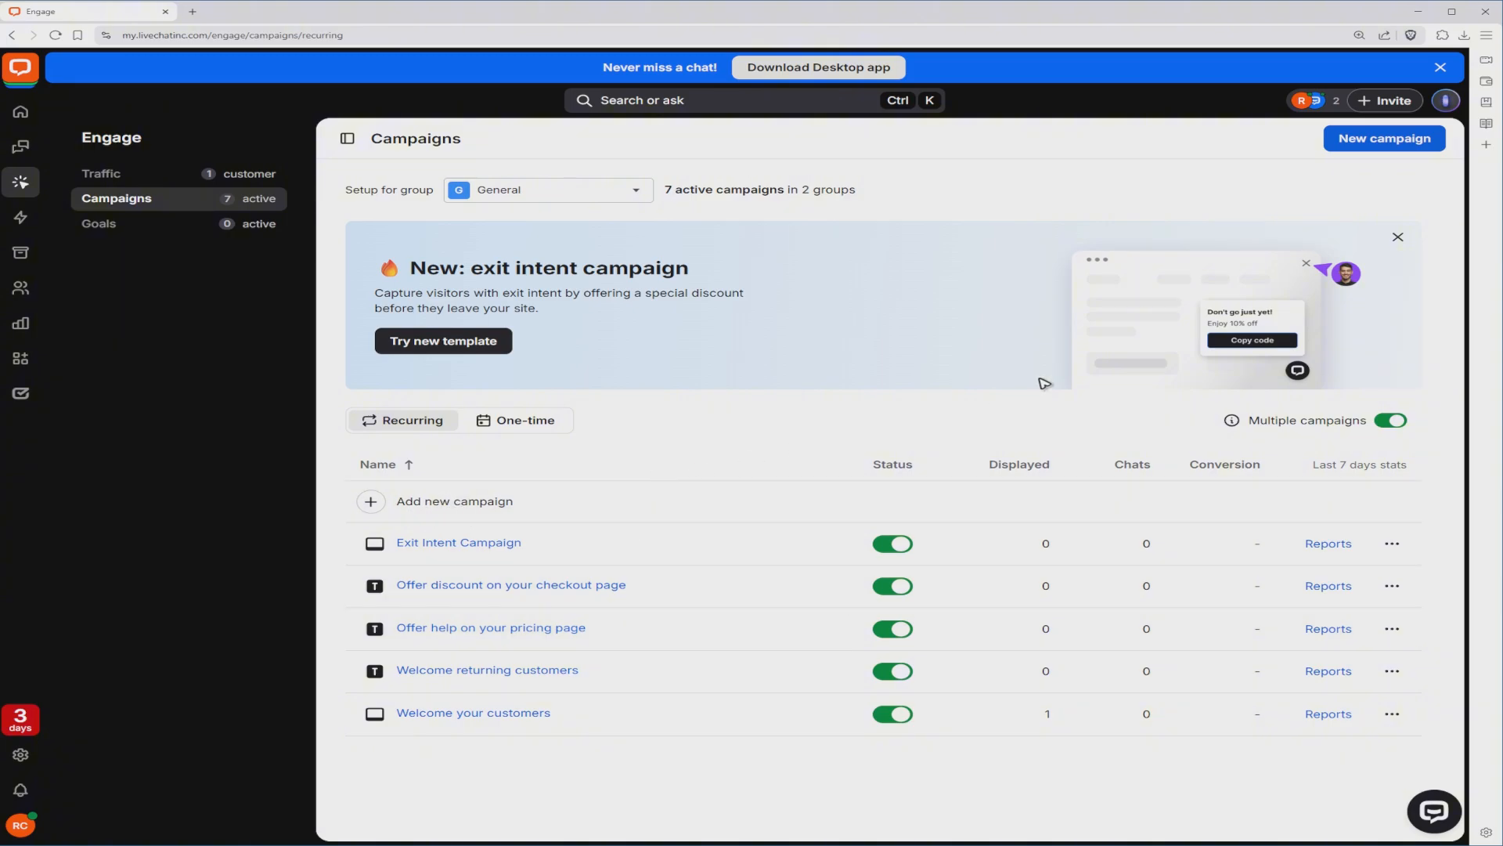
left_click(1405, 150)
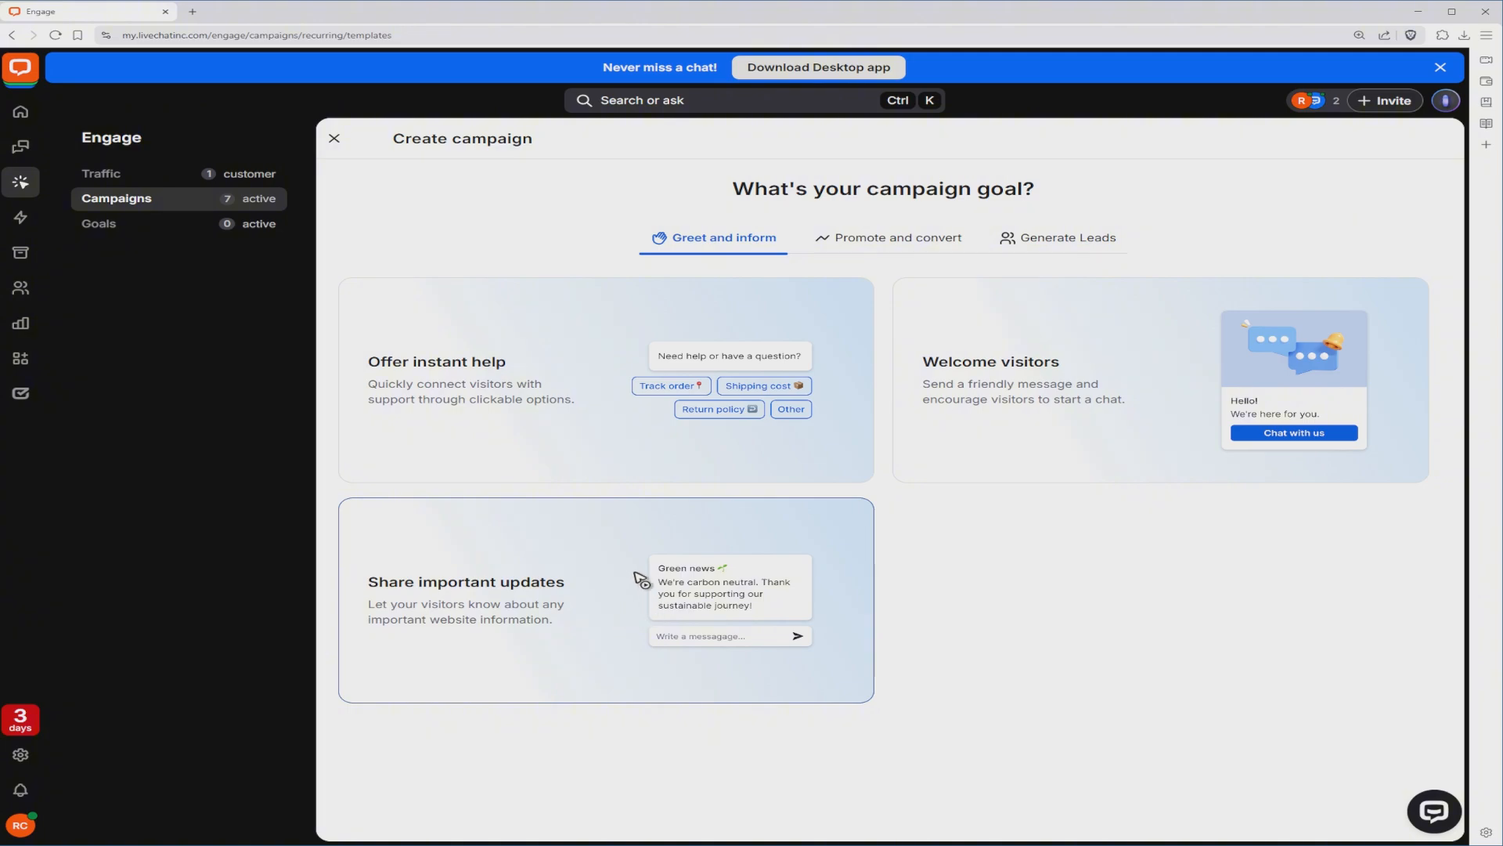
left_click(1061, 388)
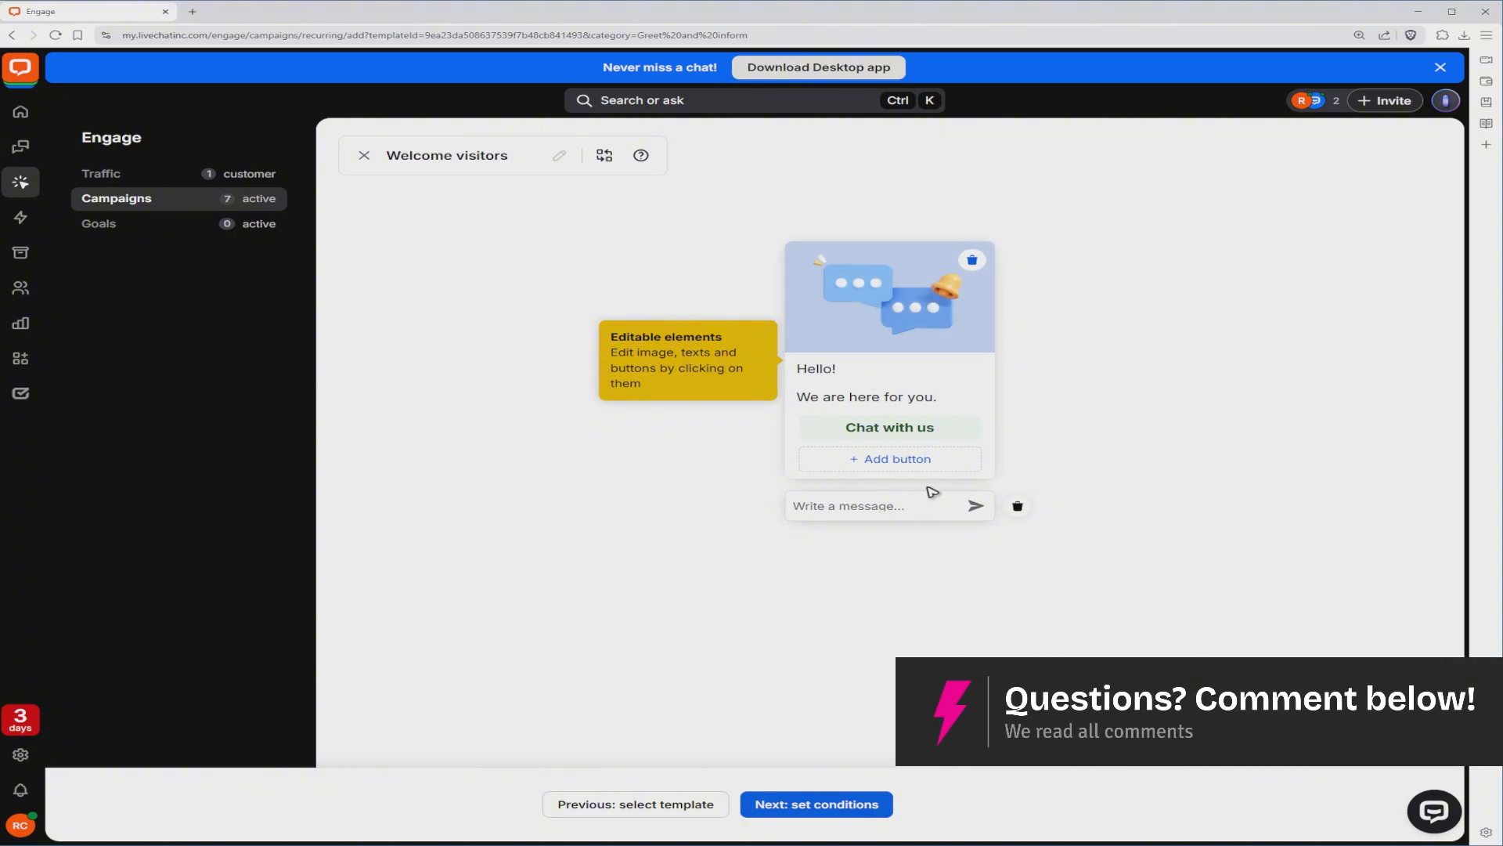
Step: Upload a custom picture from the Folders directory on the Desktop as the campaign card's image
left_click(887, 327)
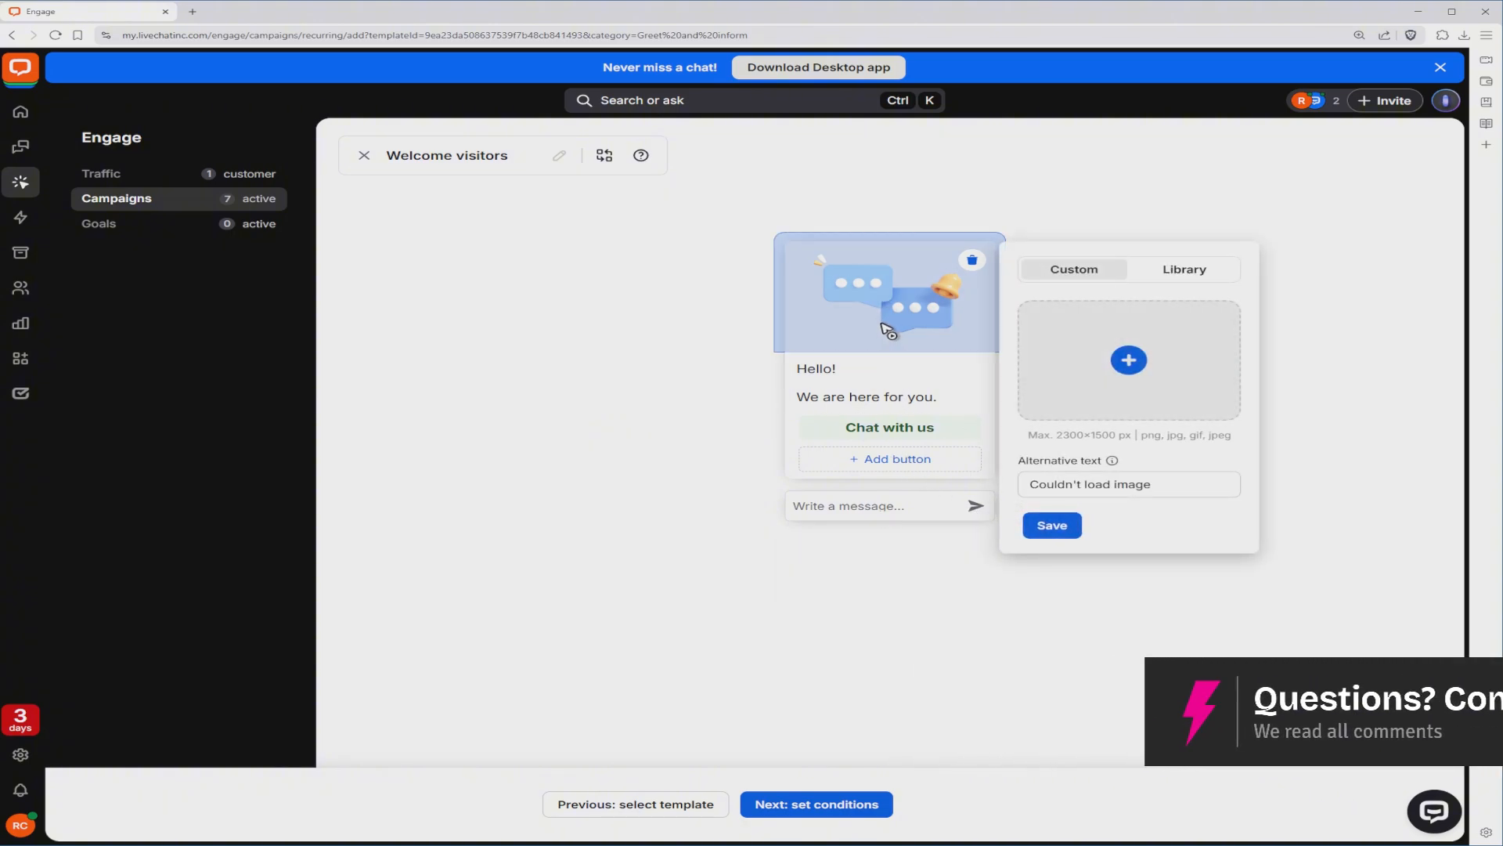
left_click(1143, 374)
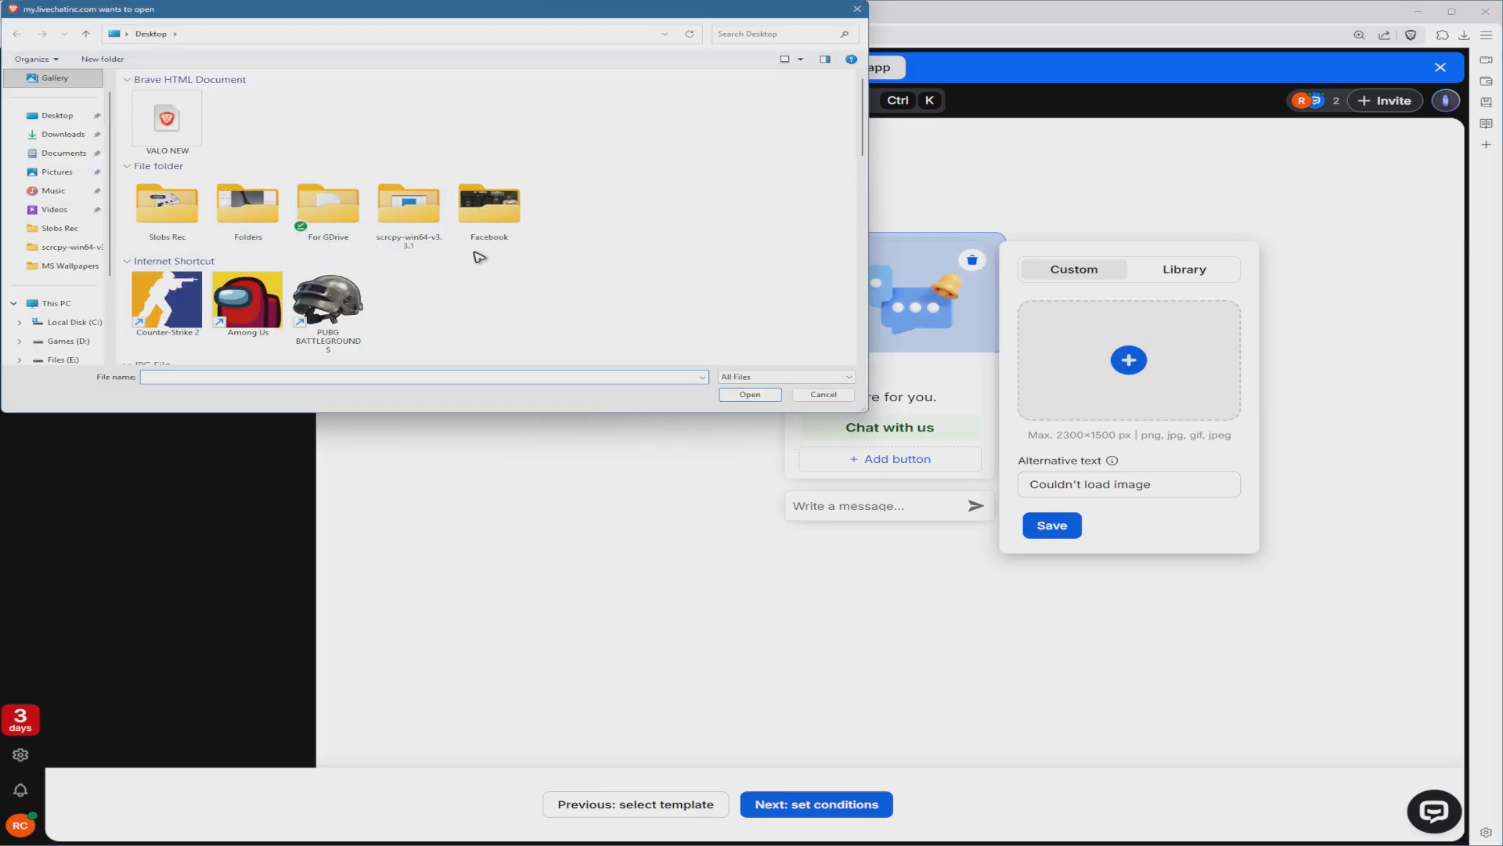
double_click(247, 205)
left_click(487, 193)
left_click(750, 395)
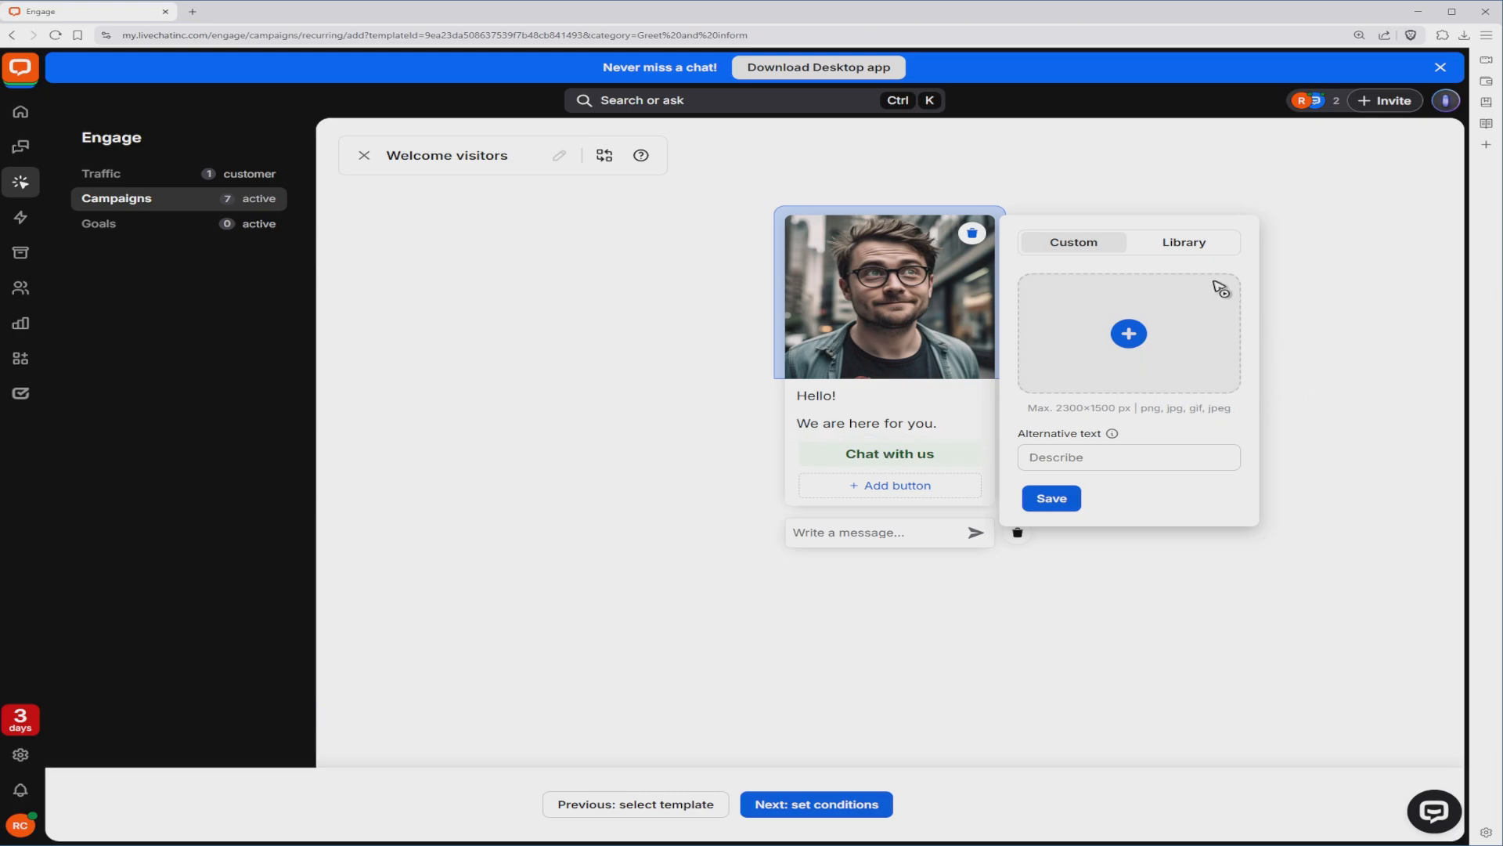
Step: Replace the campaign card's image with the money-face emoji on red from the image library and save it
left_click(1196, 249)
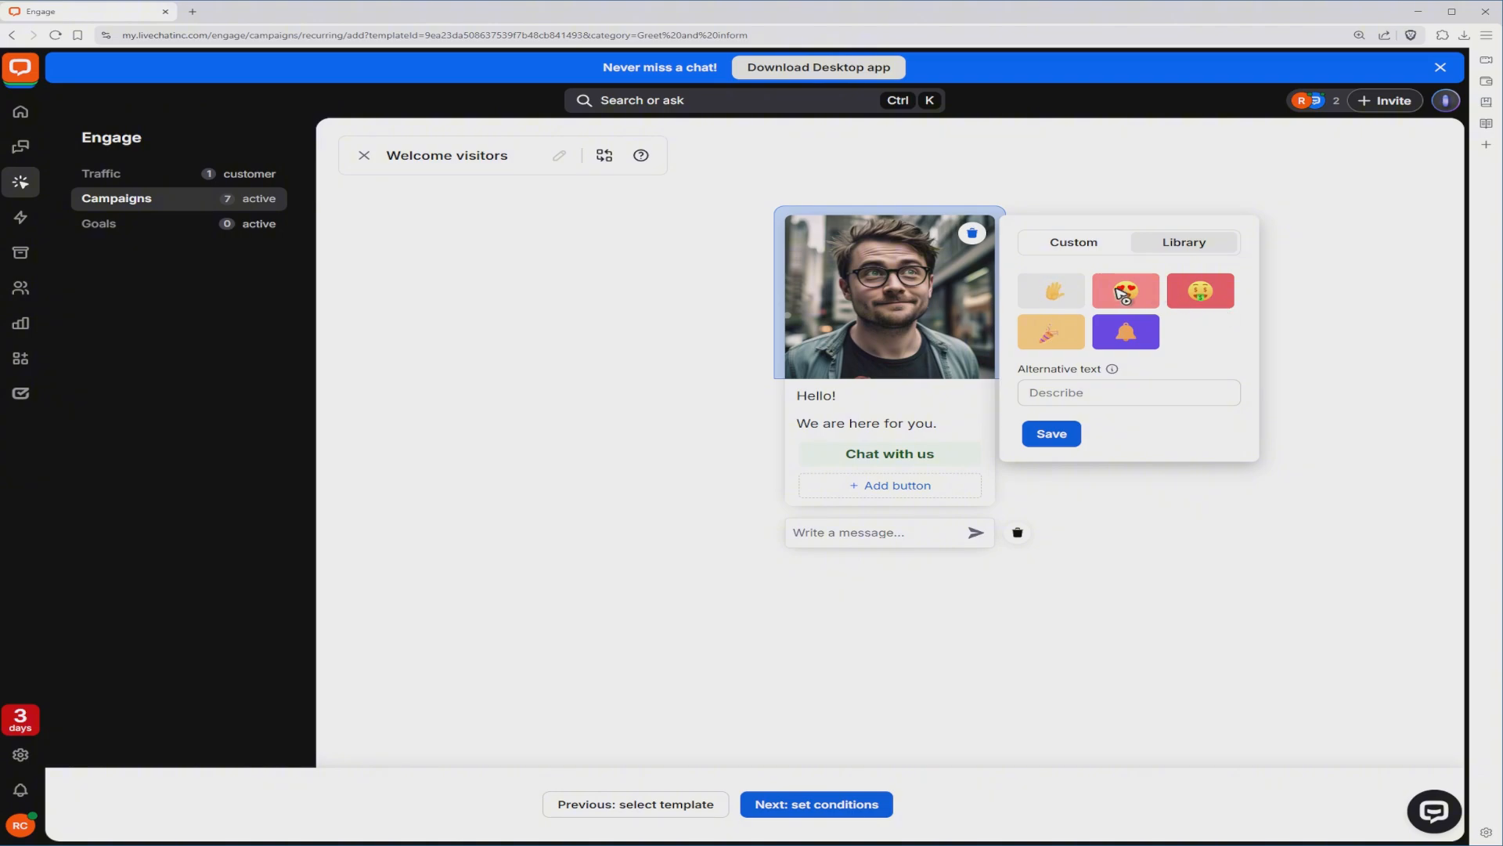
left_click(1186, 295)
left_click(1051, 460)
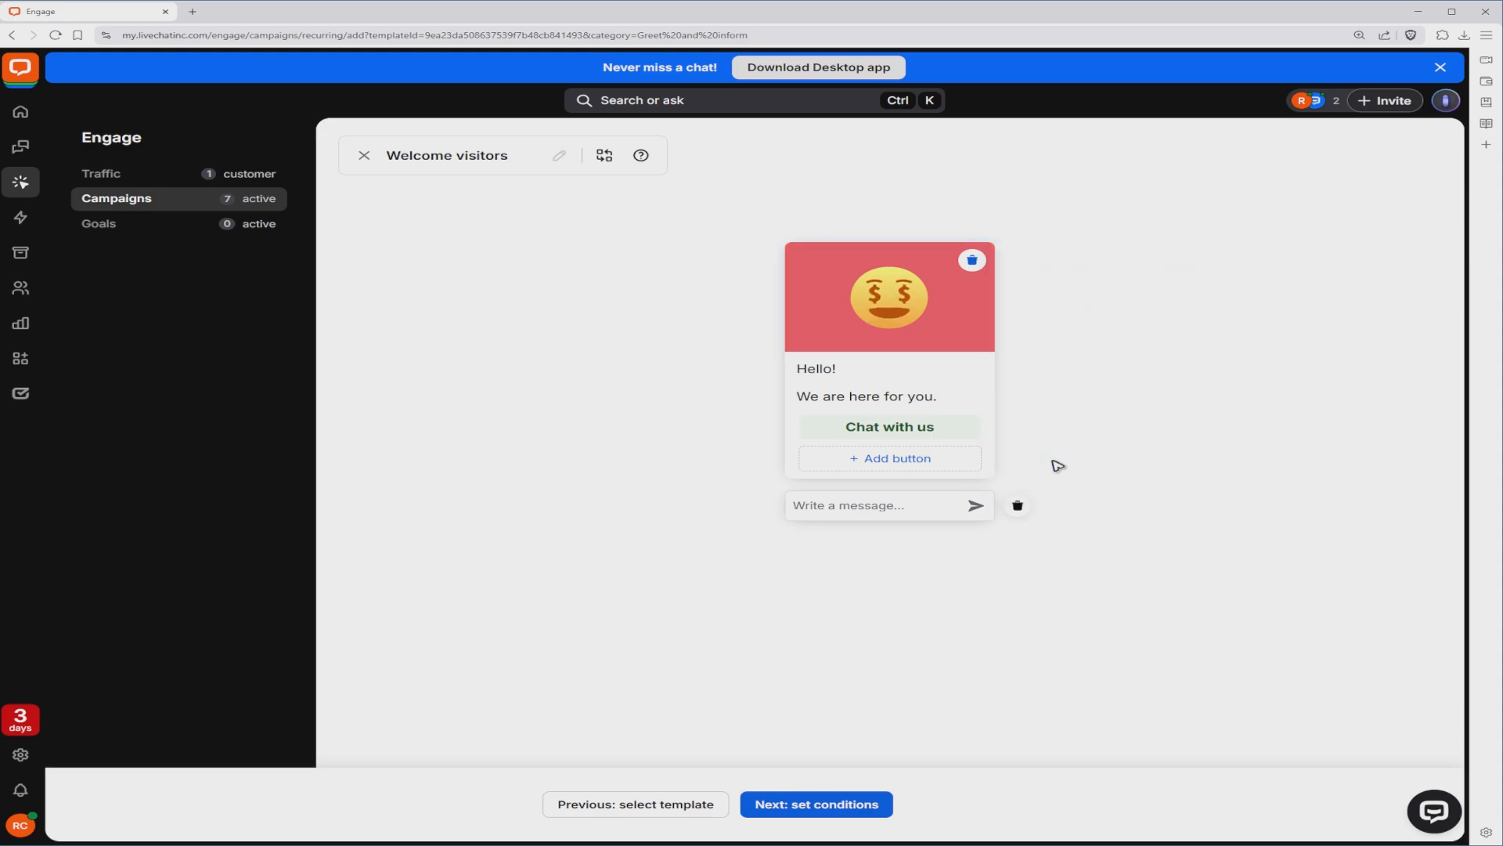
Step: Try the Danger style on the "Chat with us" button and return it to Default
left_click(858, 368)
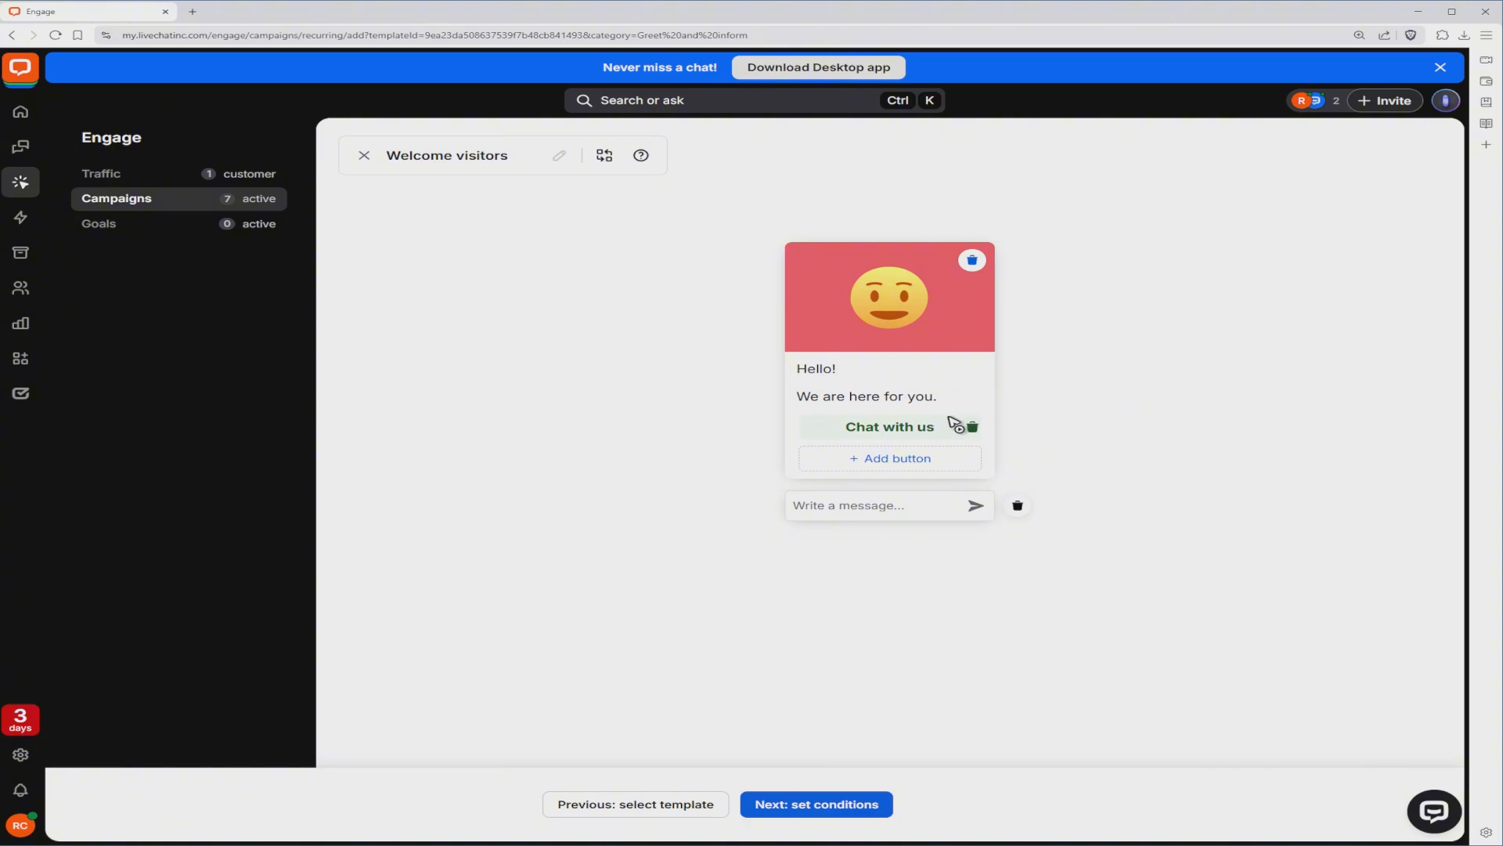
left_click(899, 429)
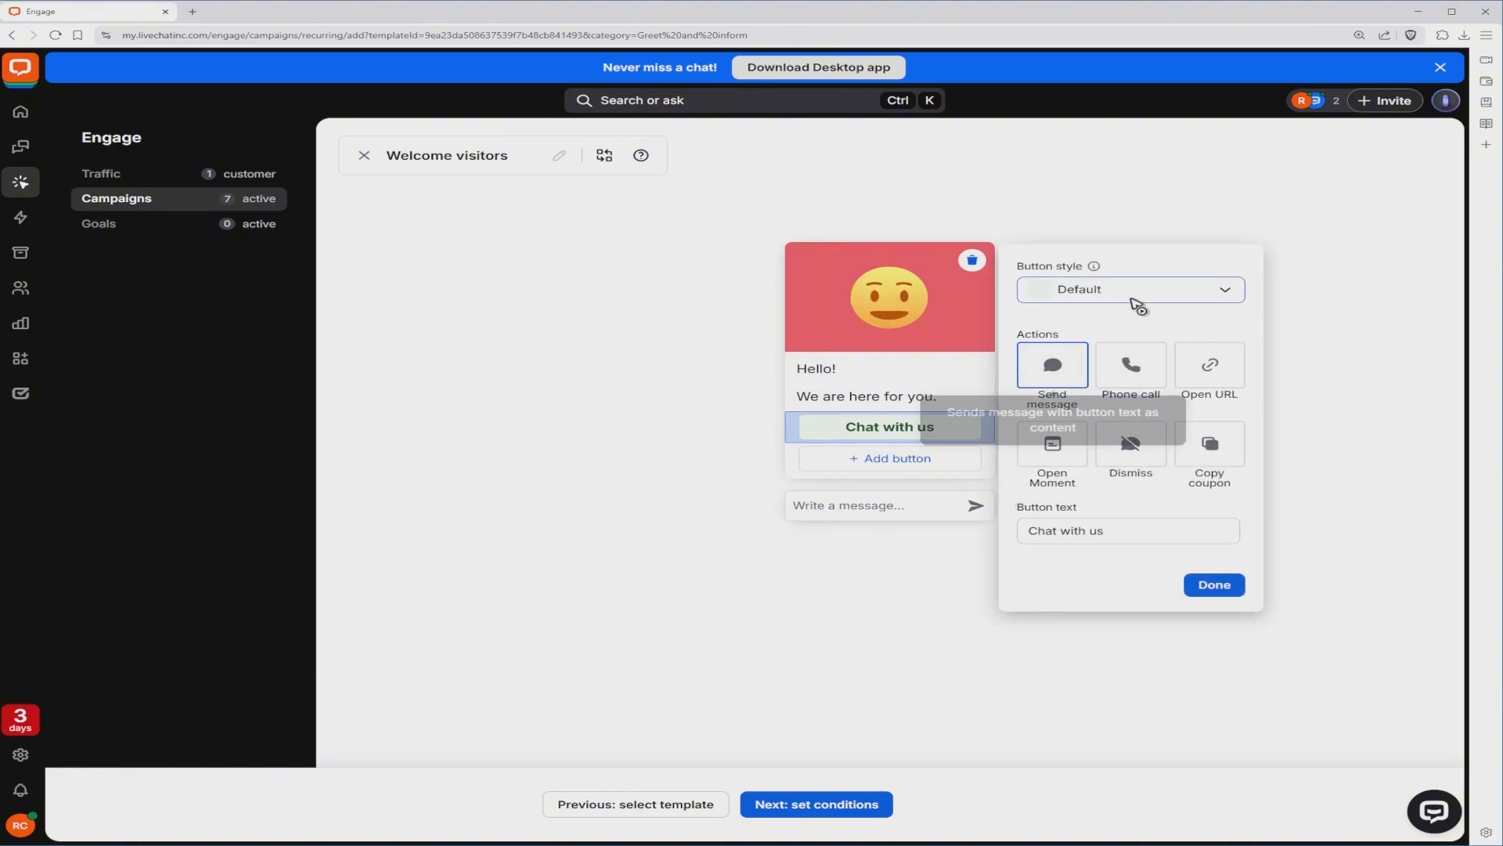
left_click(1160, 293)
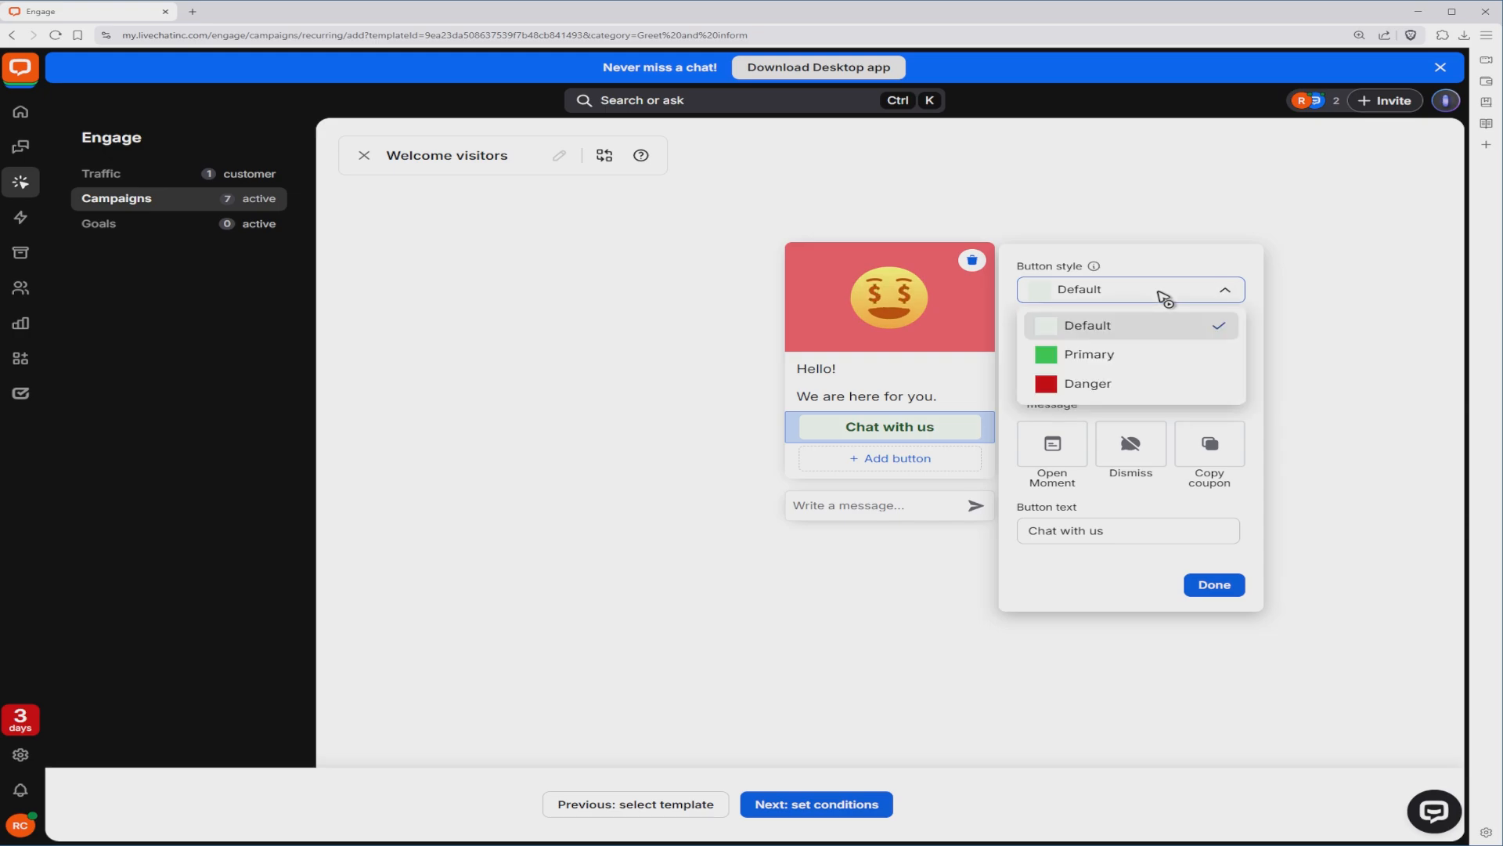
left_click(1104, 380)
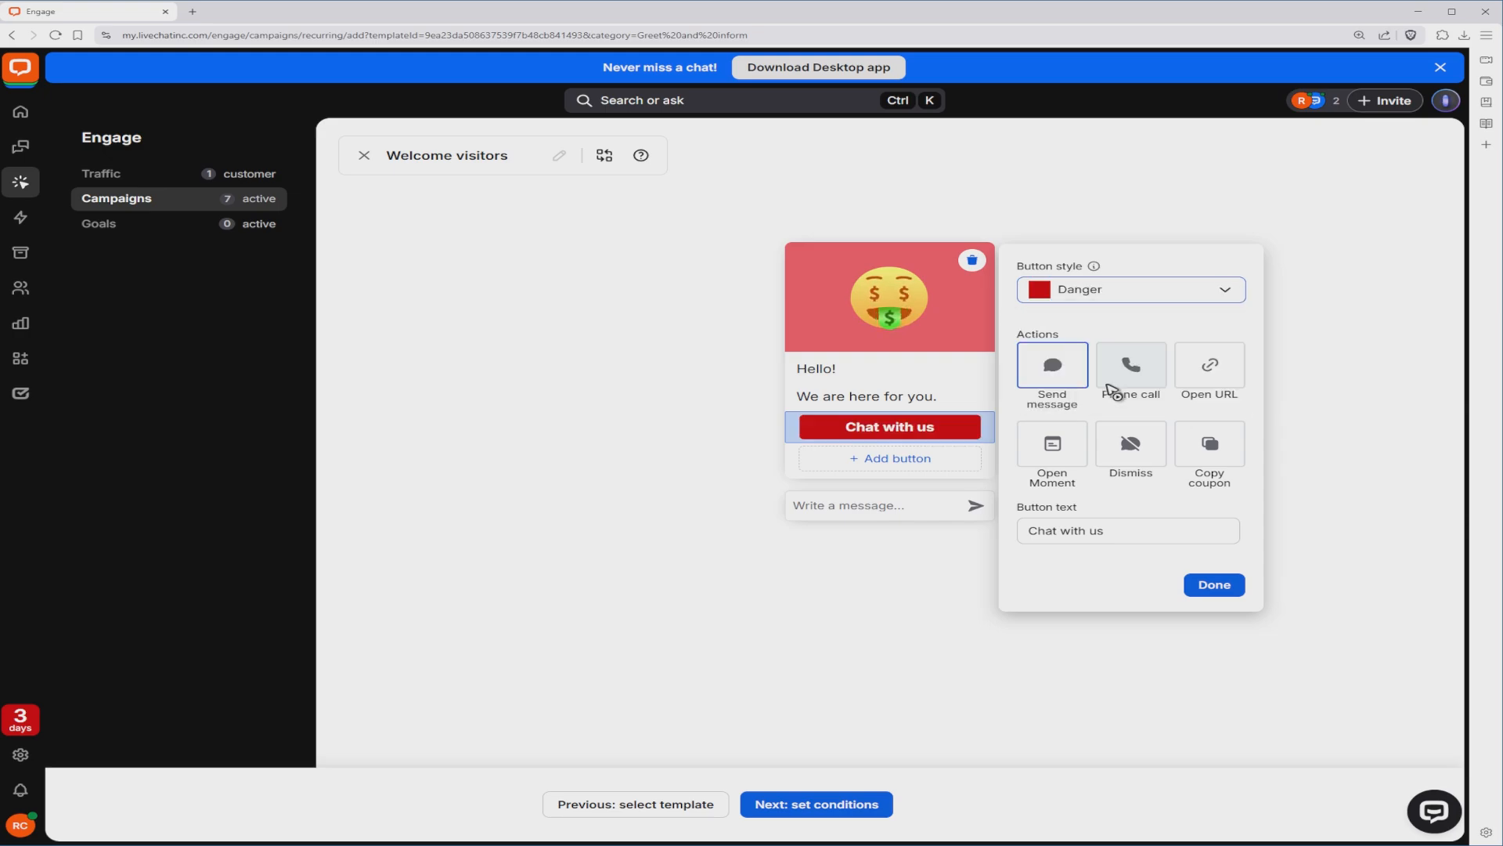
left_click(1112, 290)
left_click(1104, 354)
Step: Try the Phone call, Open URL, Open Moment, Dismiss and Copy coupon actions on the button and return to Send message
left_click(1119, 363)
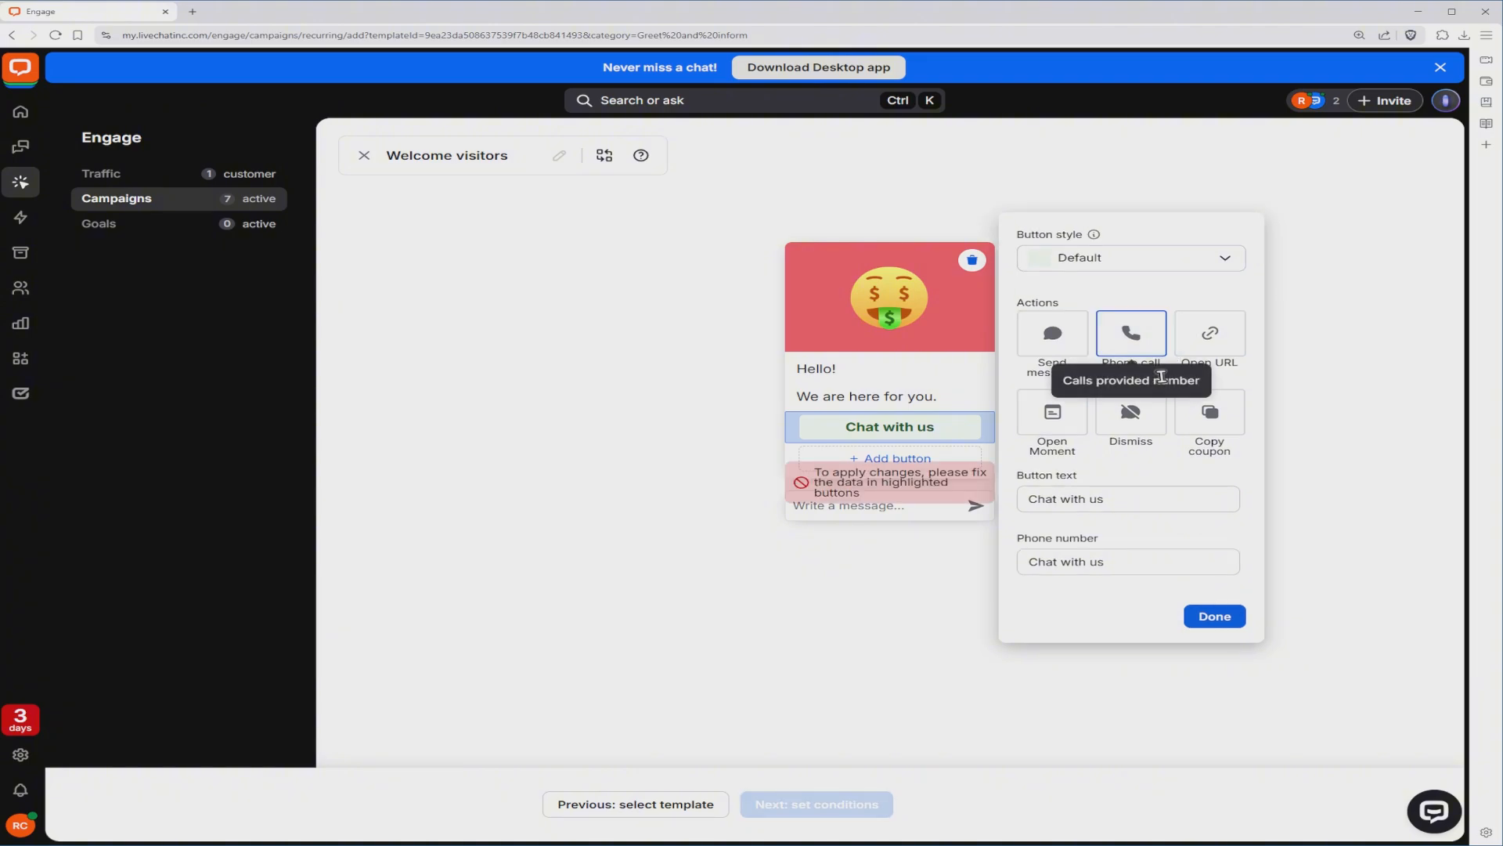
left_click(1219, 348)
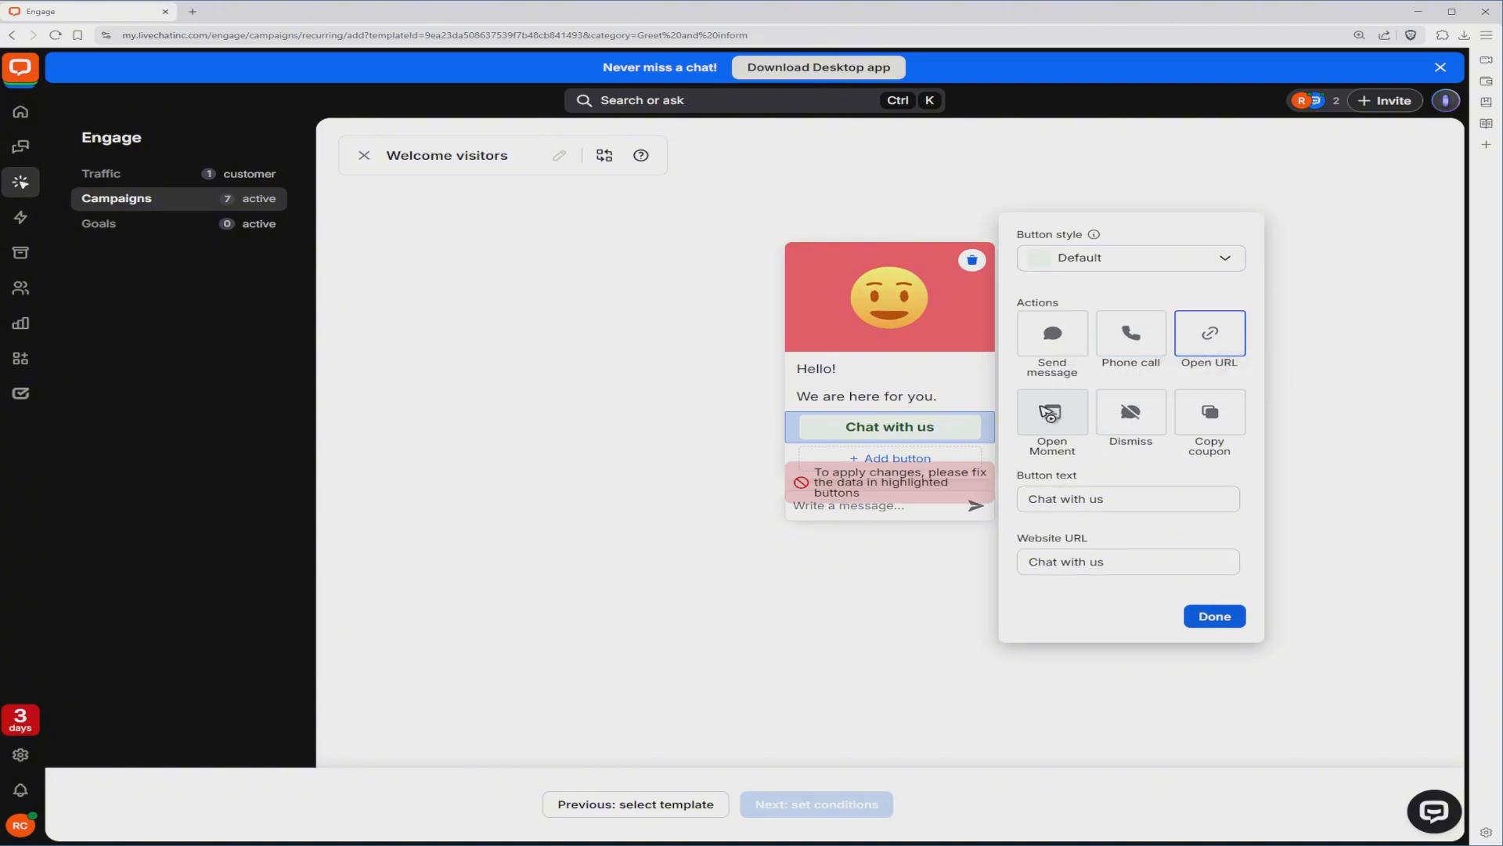
left_click(1050, 414)
left_click(1129, 415)
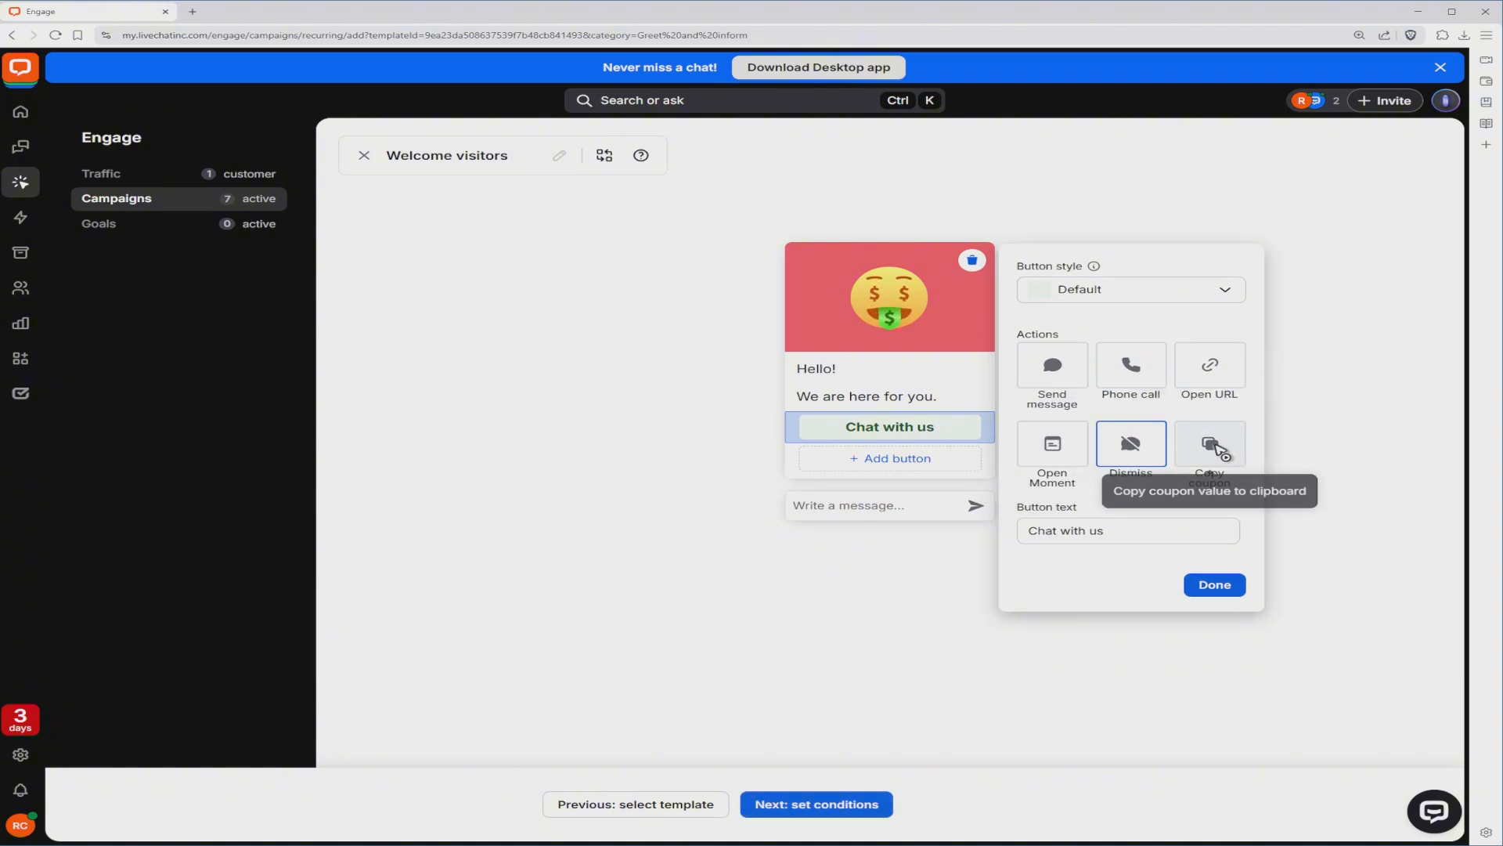
left_click(1211, 467)
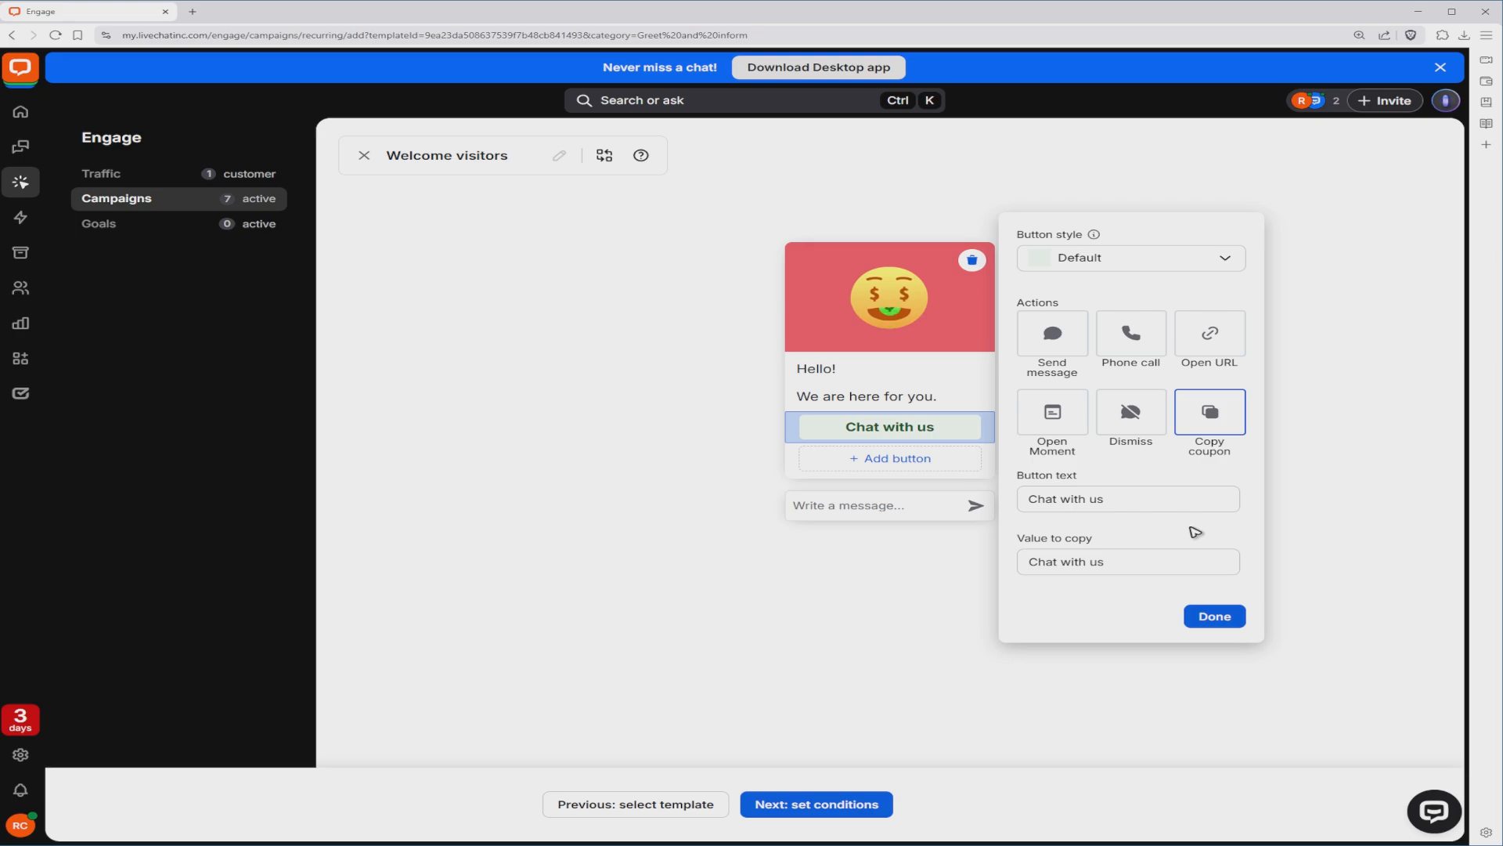
left_click(1052, 335)
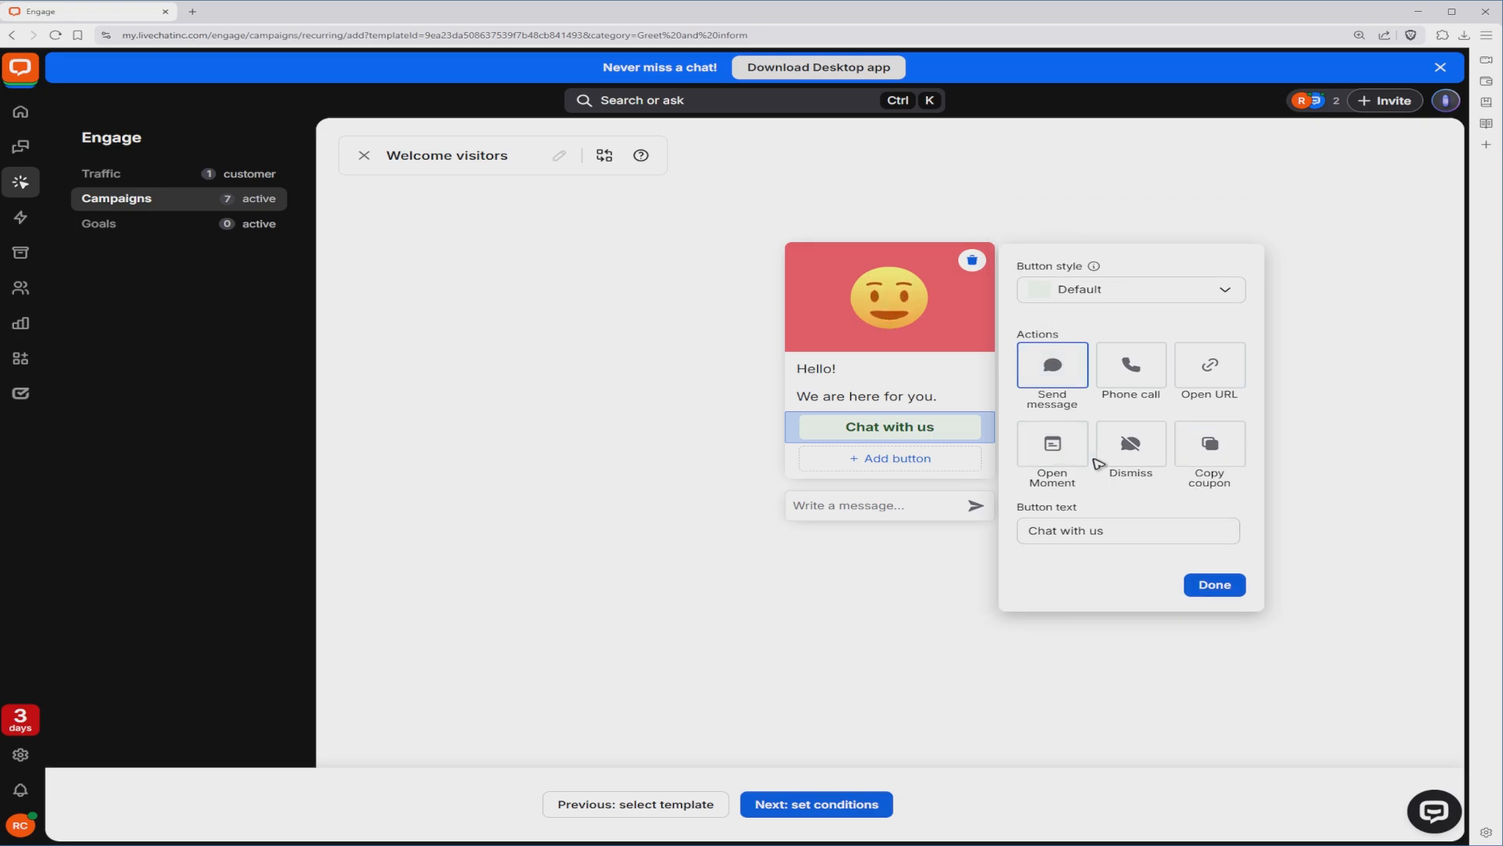
Step: Change the button text to "Chat :D", apply it and continue to the campaign conditions
left_click(1104, 540)
key("ctrl+a")
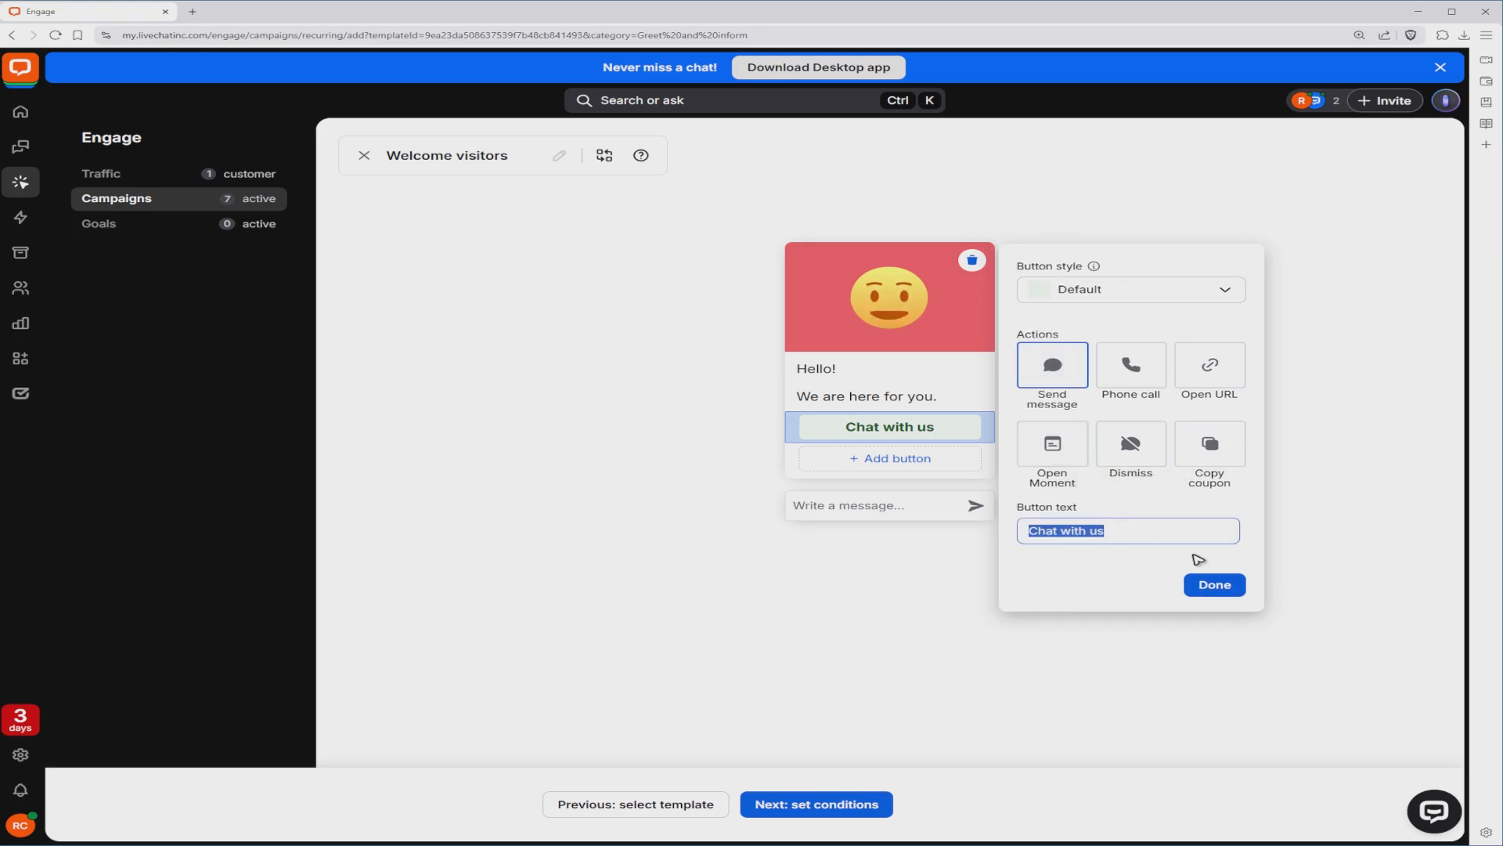
type("Cha")
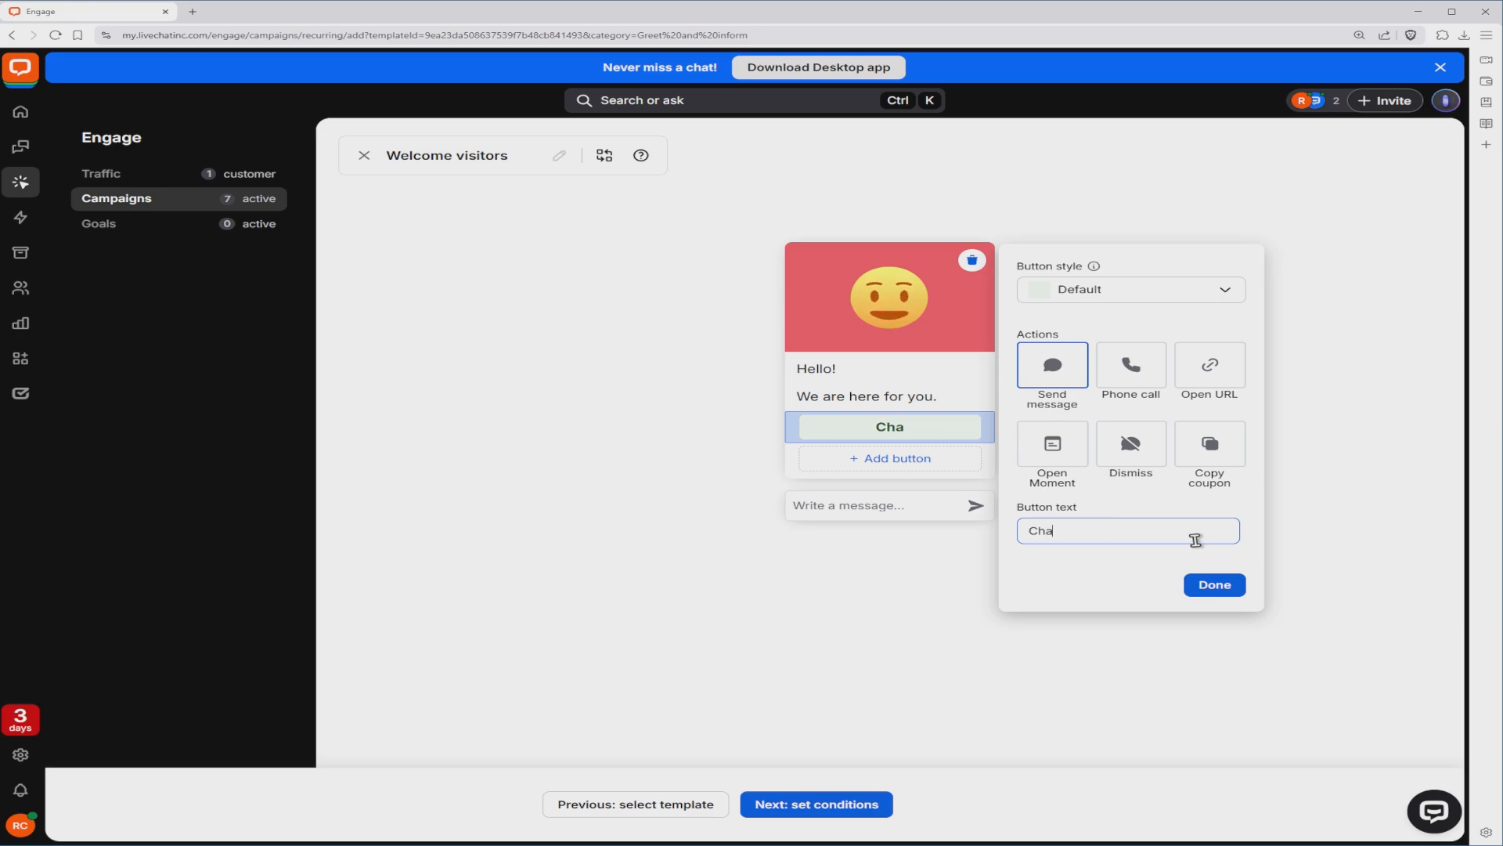
type("t :D")
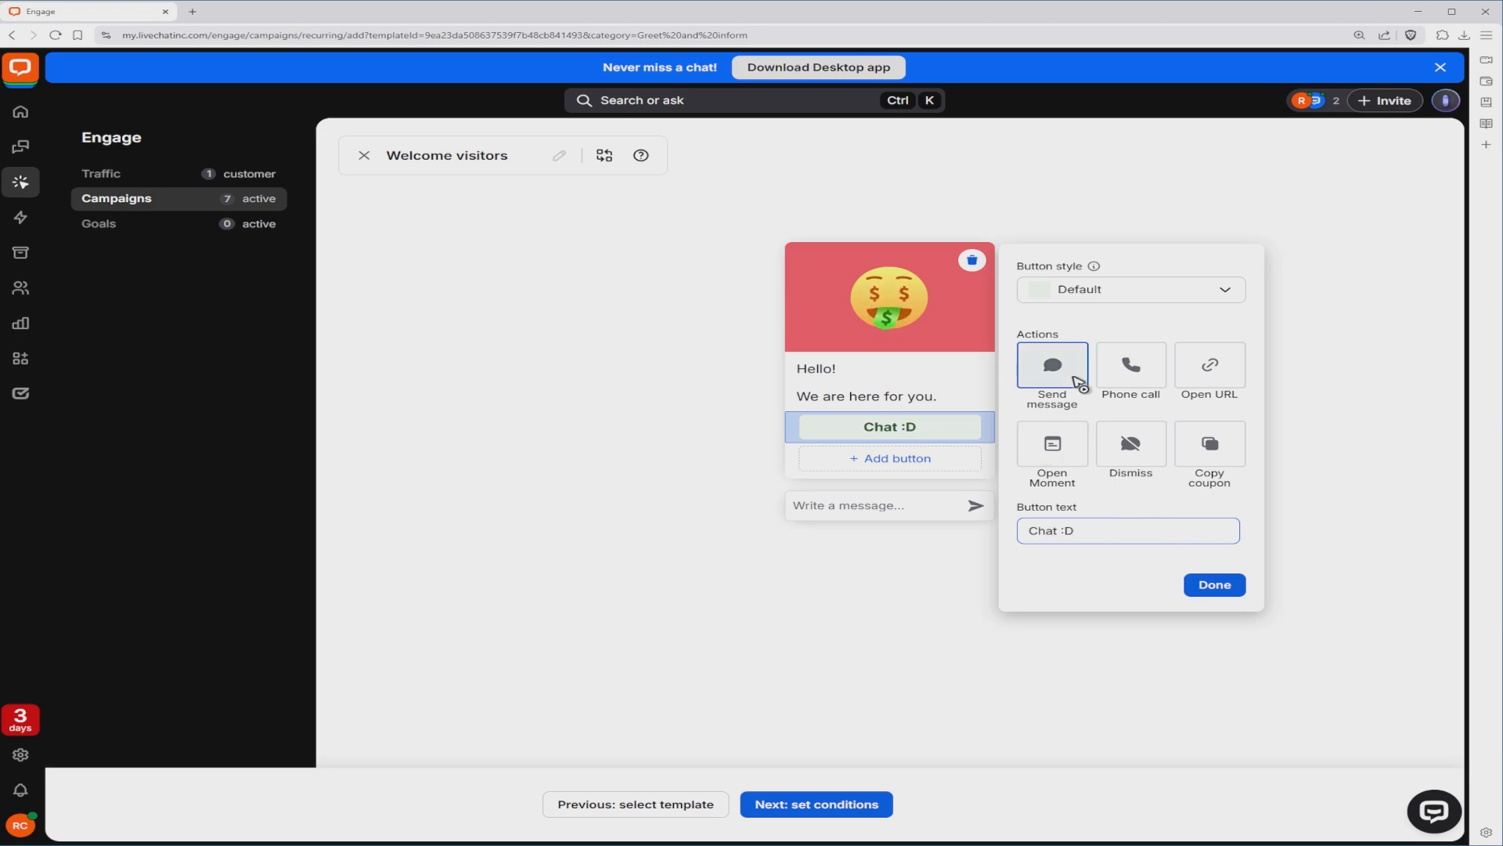
left_click(1214, 585)
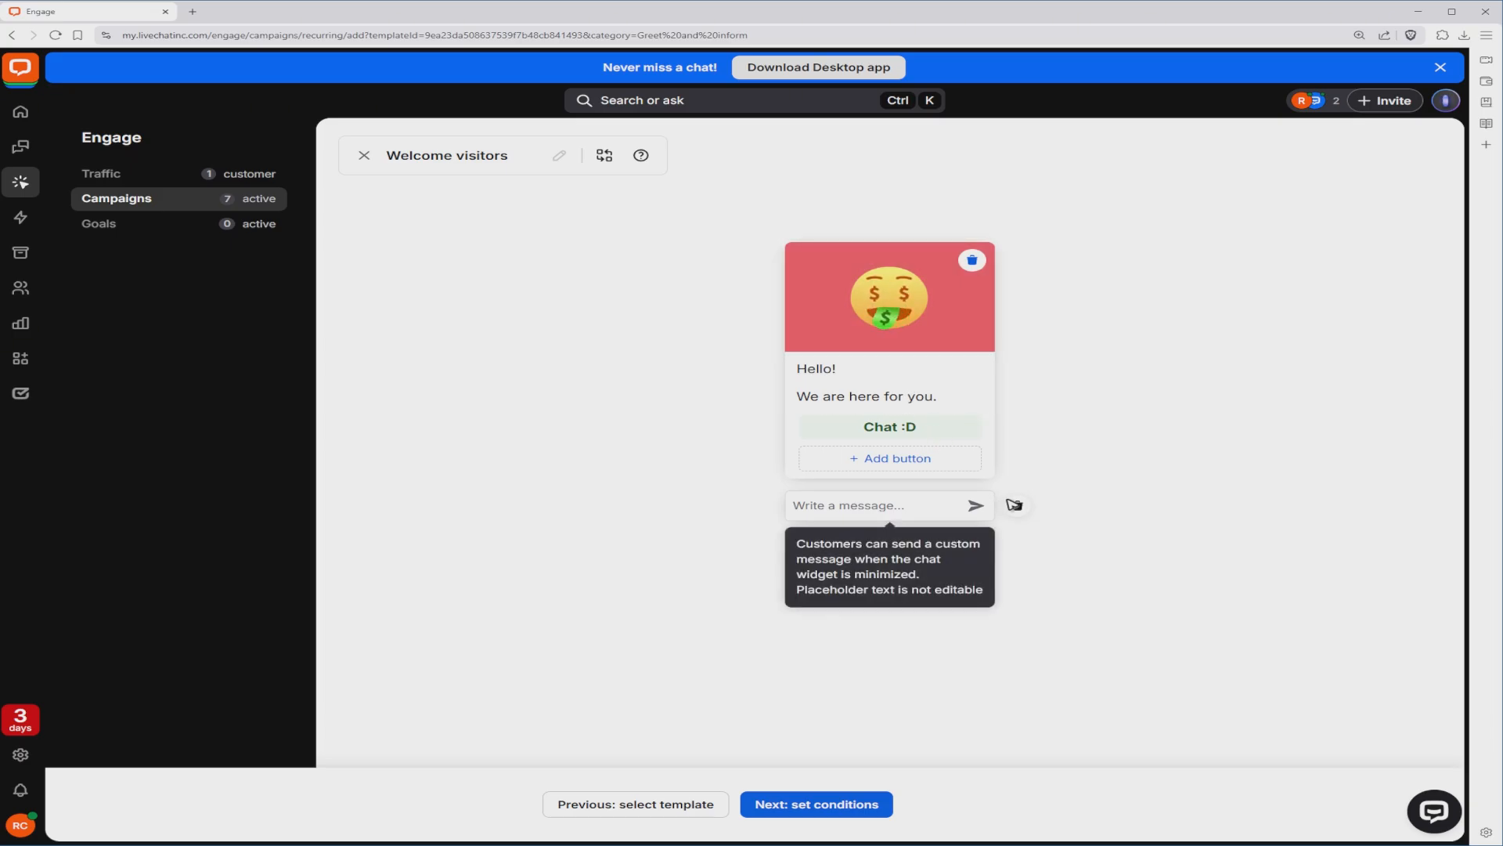
left_click(859, 805)
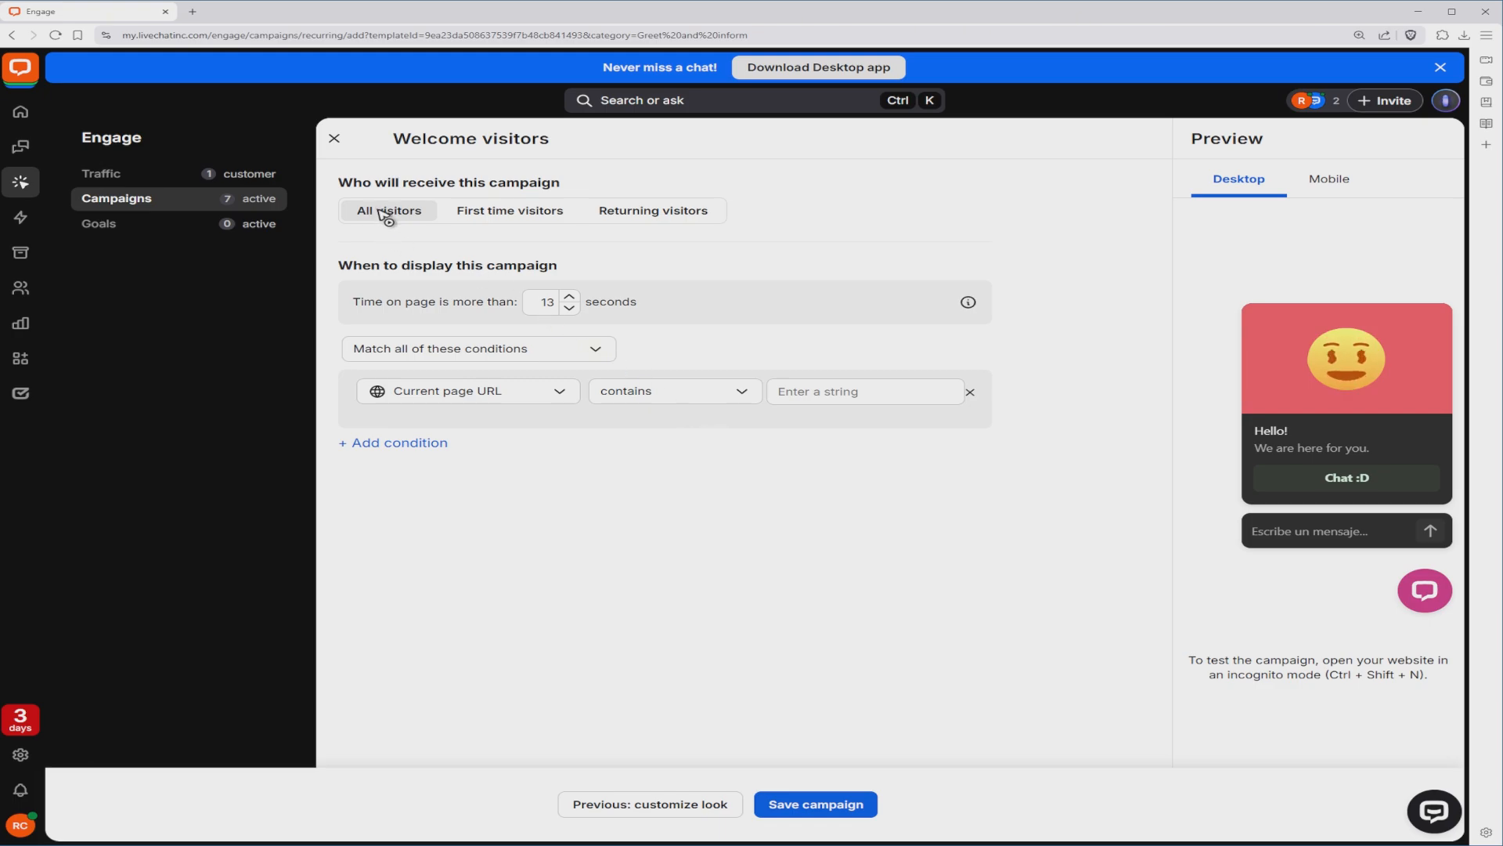
Step: Try first time and returning visitors as recipients, return to All visitors, and keep Match all of these conditions
left_click(498, 218)
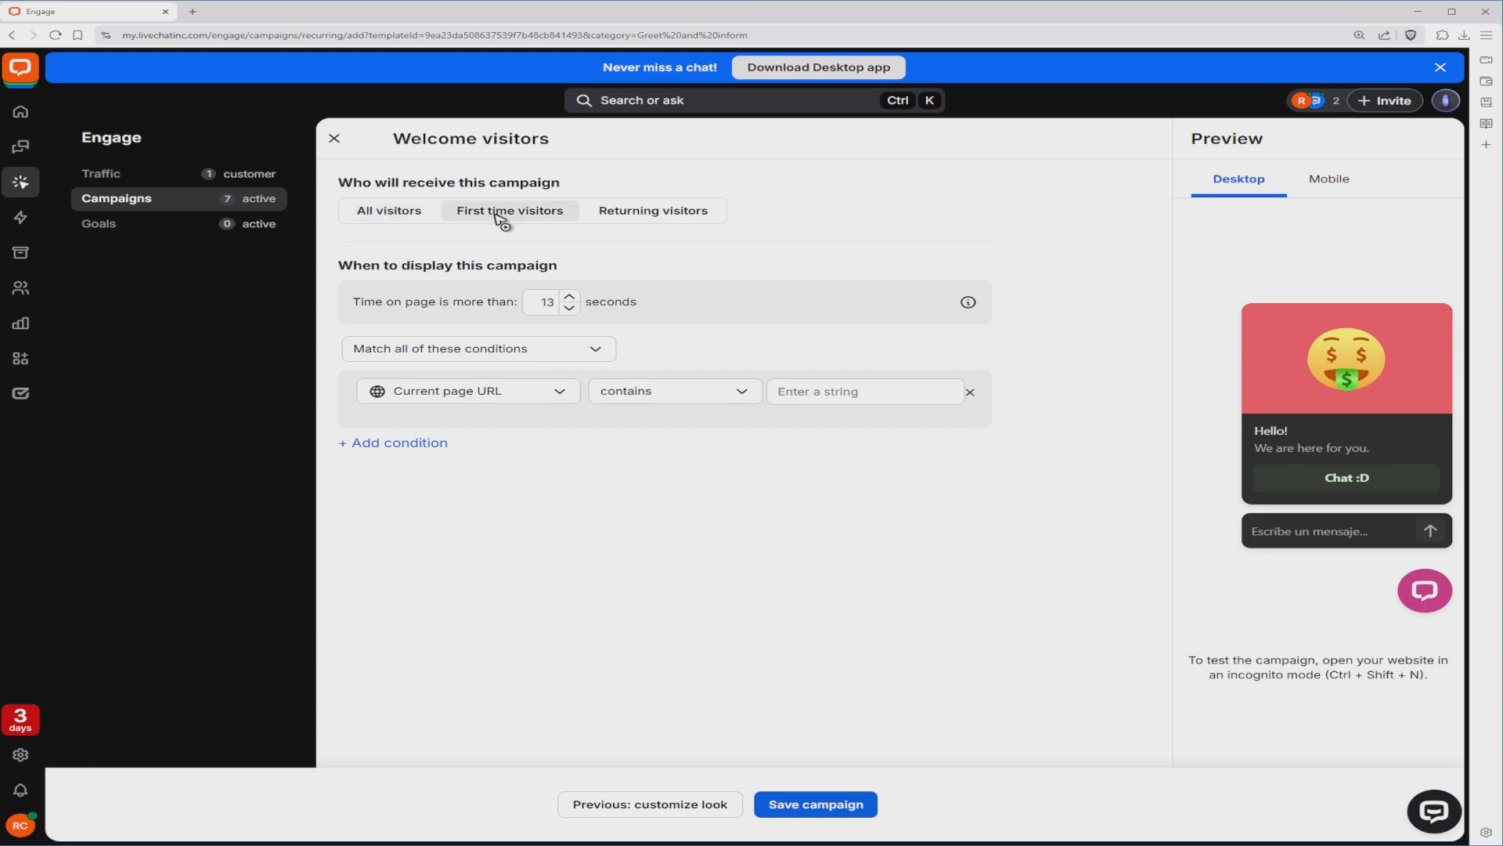
left_click(677, 217)
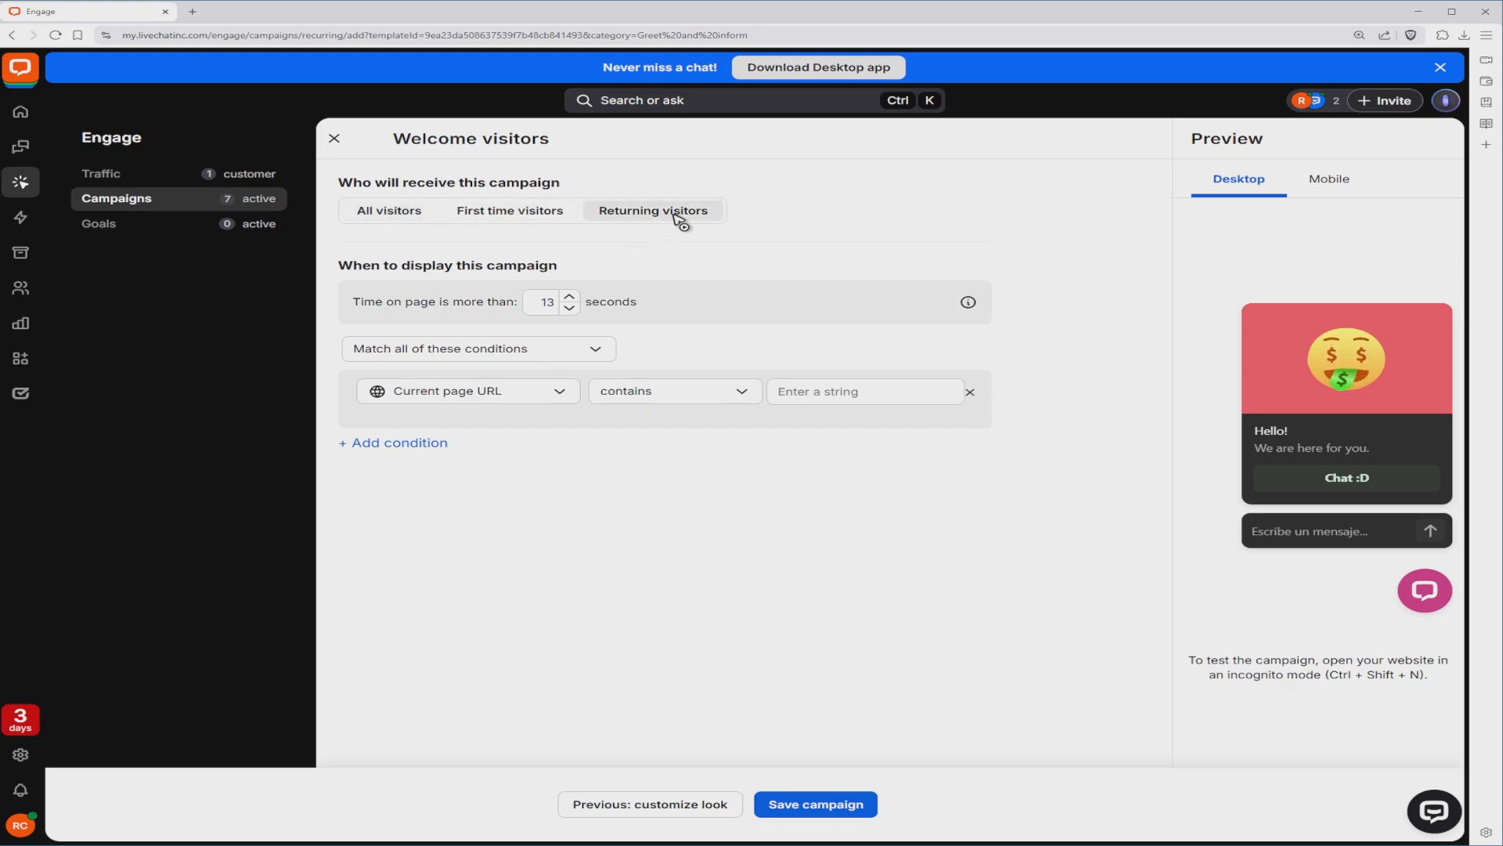
left_click(387, 213)
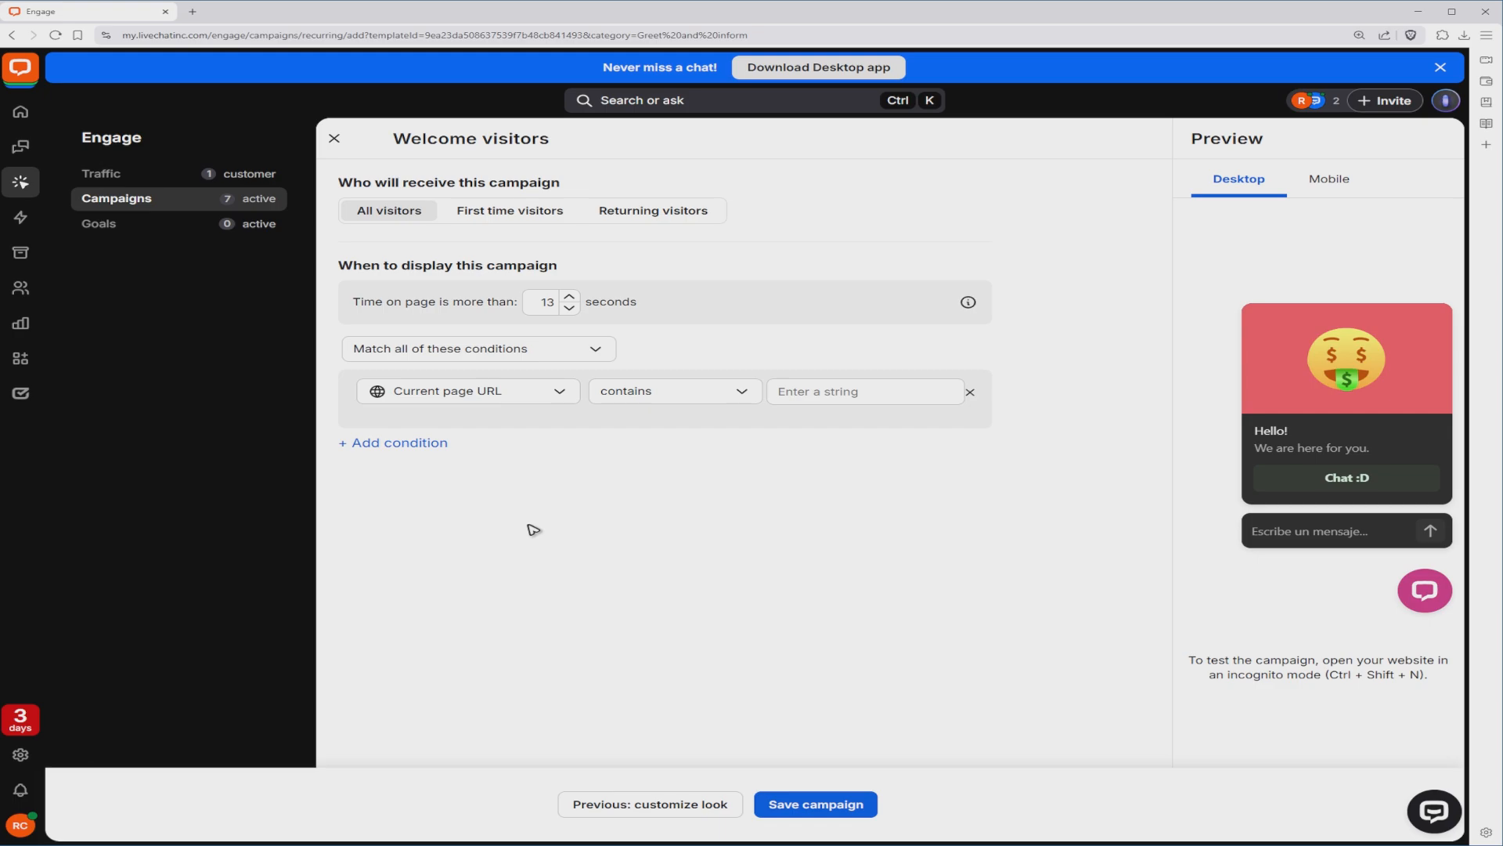
left_click(541, 350)
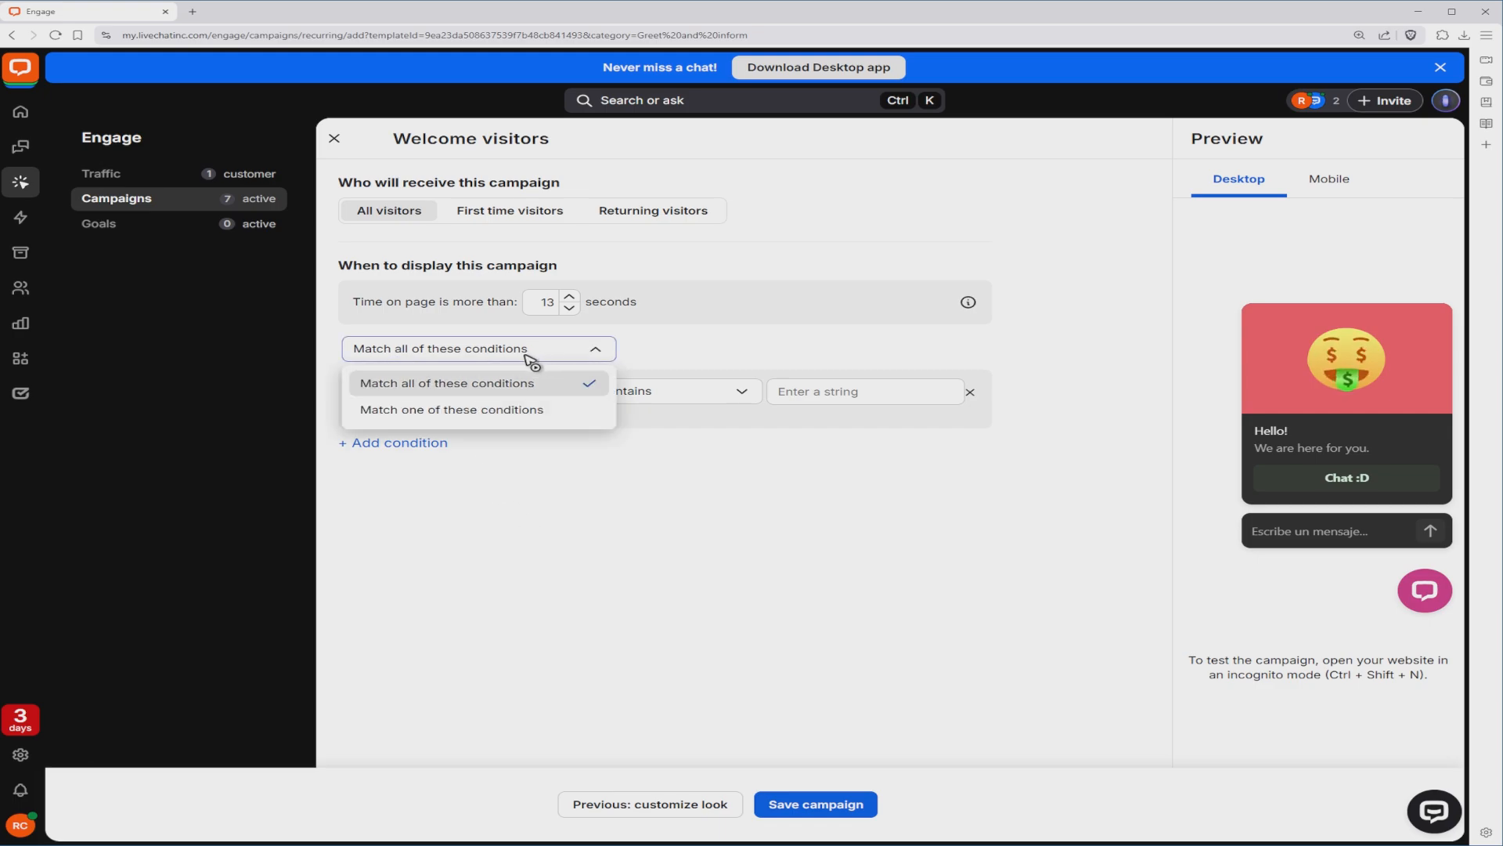
left_click(463, 388)
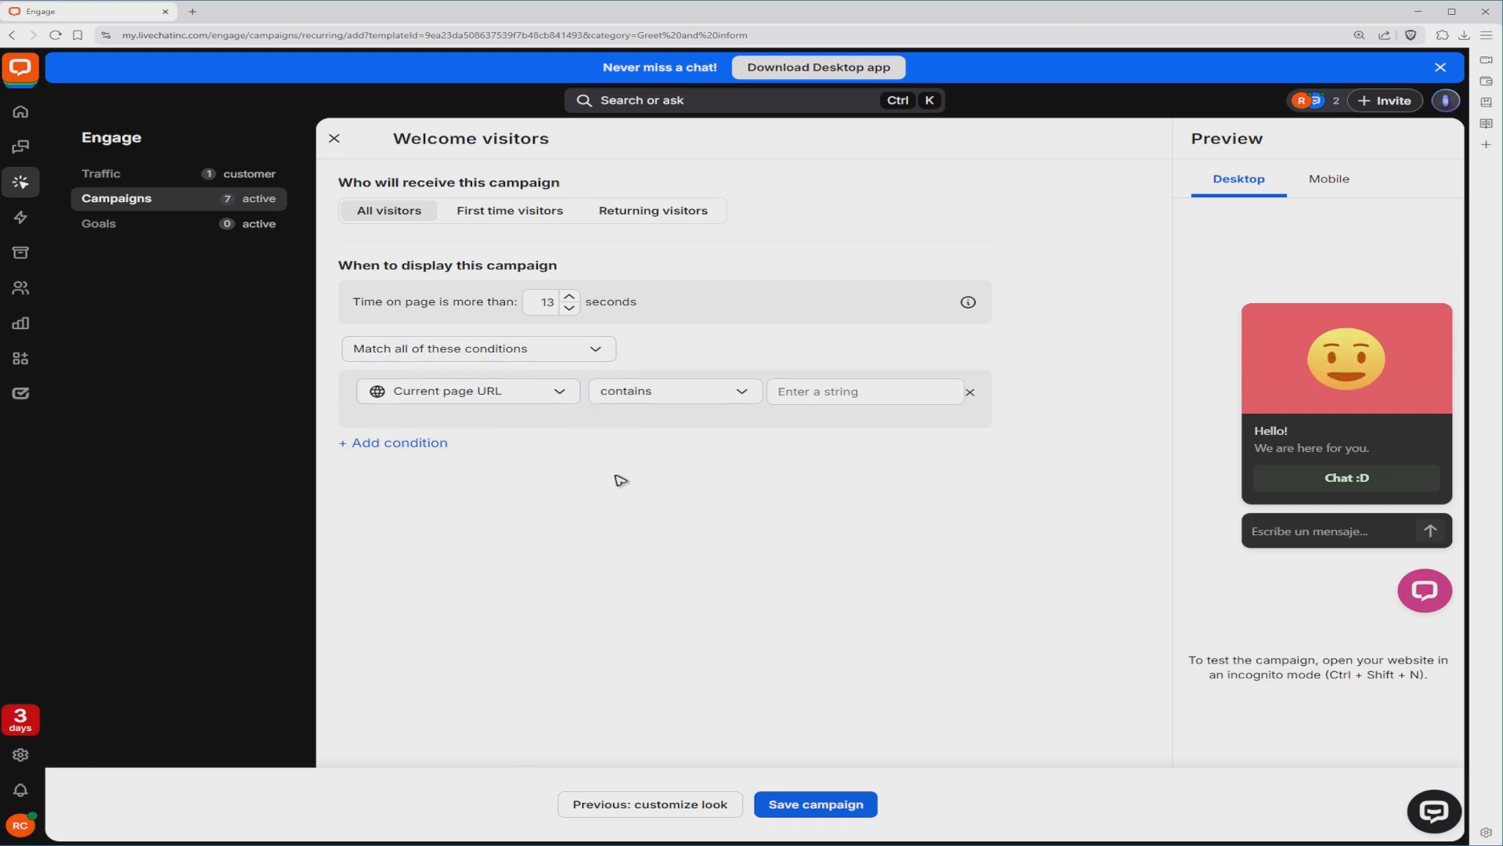
Step: Set the display condition to Any page from session contains "chat"
left_click(523, 394)
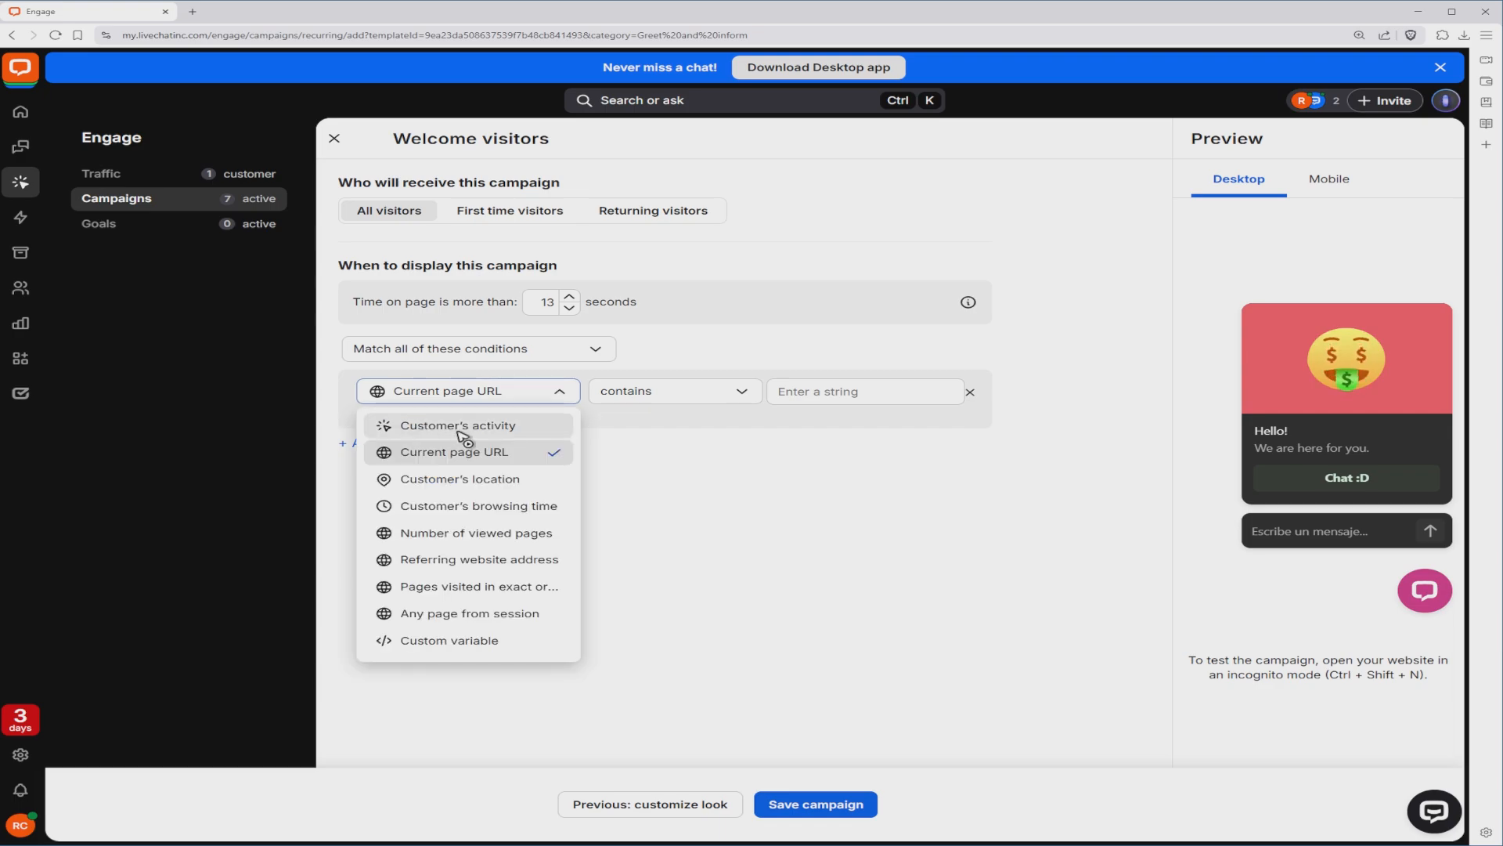
left_click(472, 615)
left_click(702, 400)
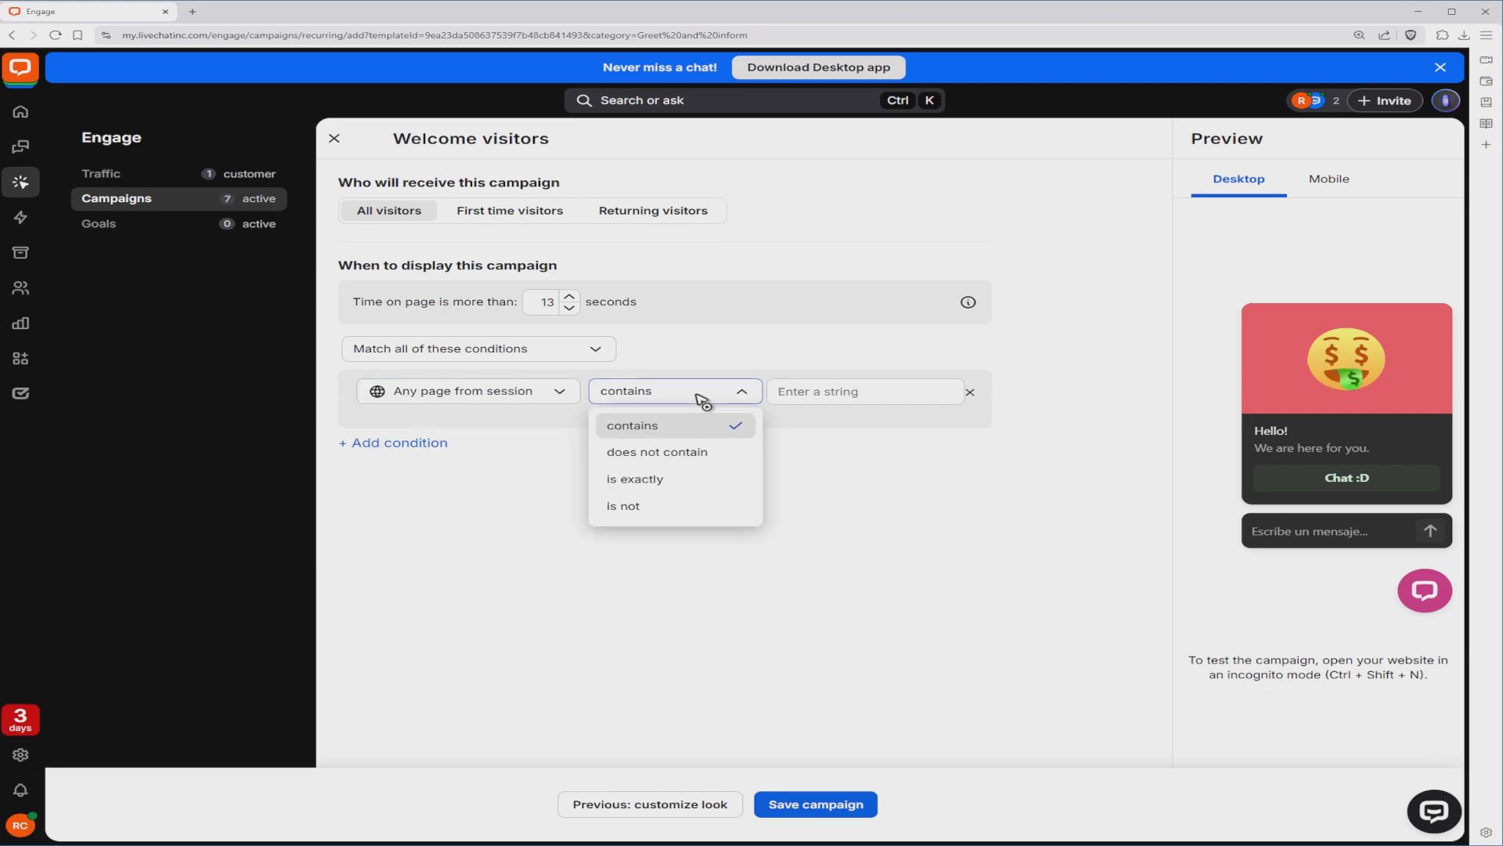
left_click(772, 450)
left_click(860, 397)
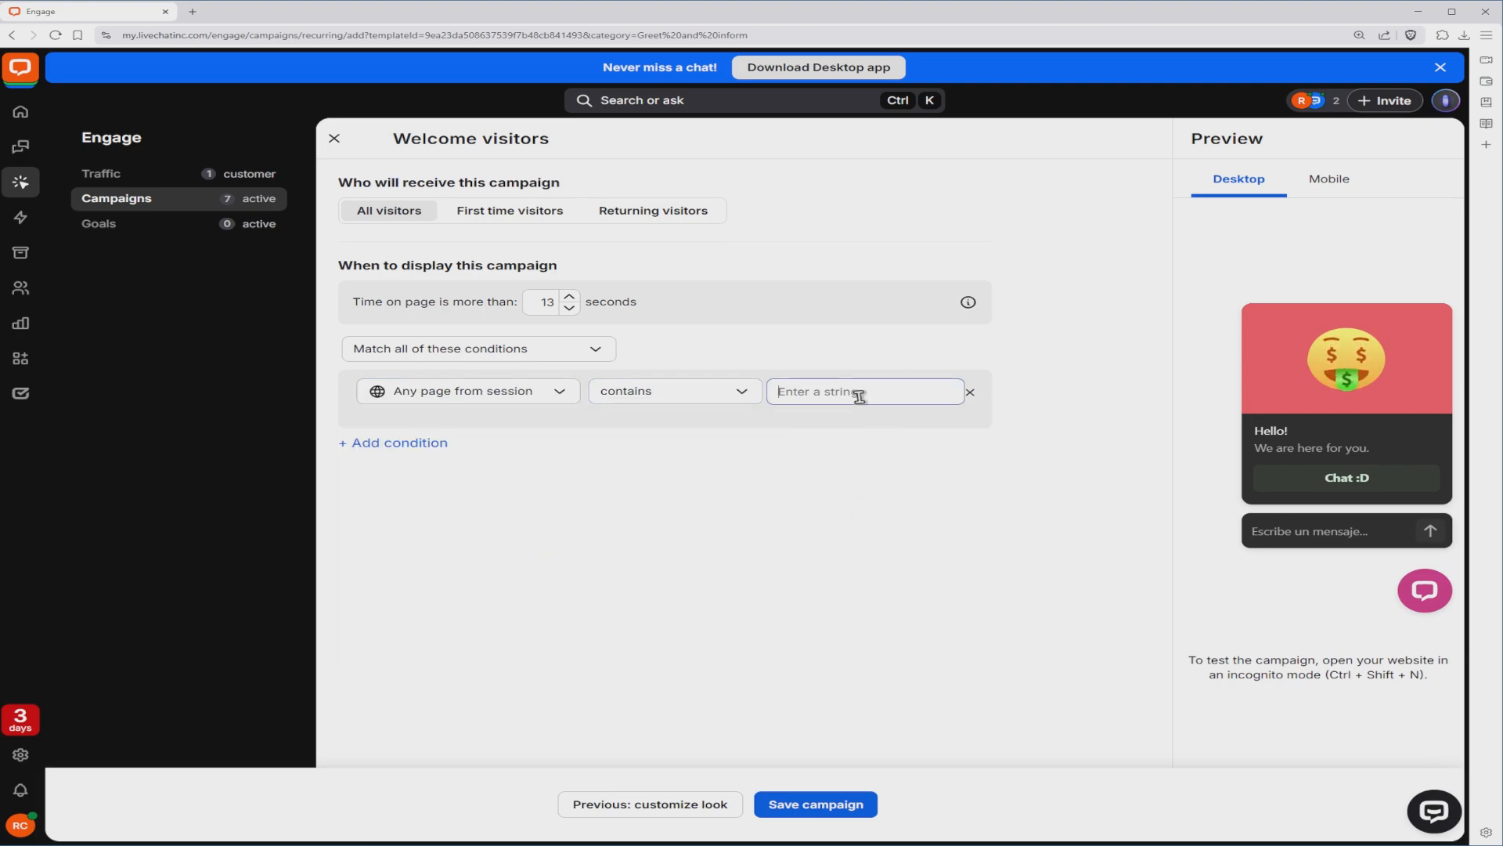
type("chat")
Step: Lower the minimum time on page for displaying the campaign to 0 seconds
left_click_drag(354, 304, 509, 307)
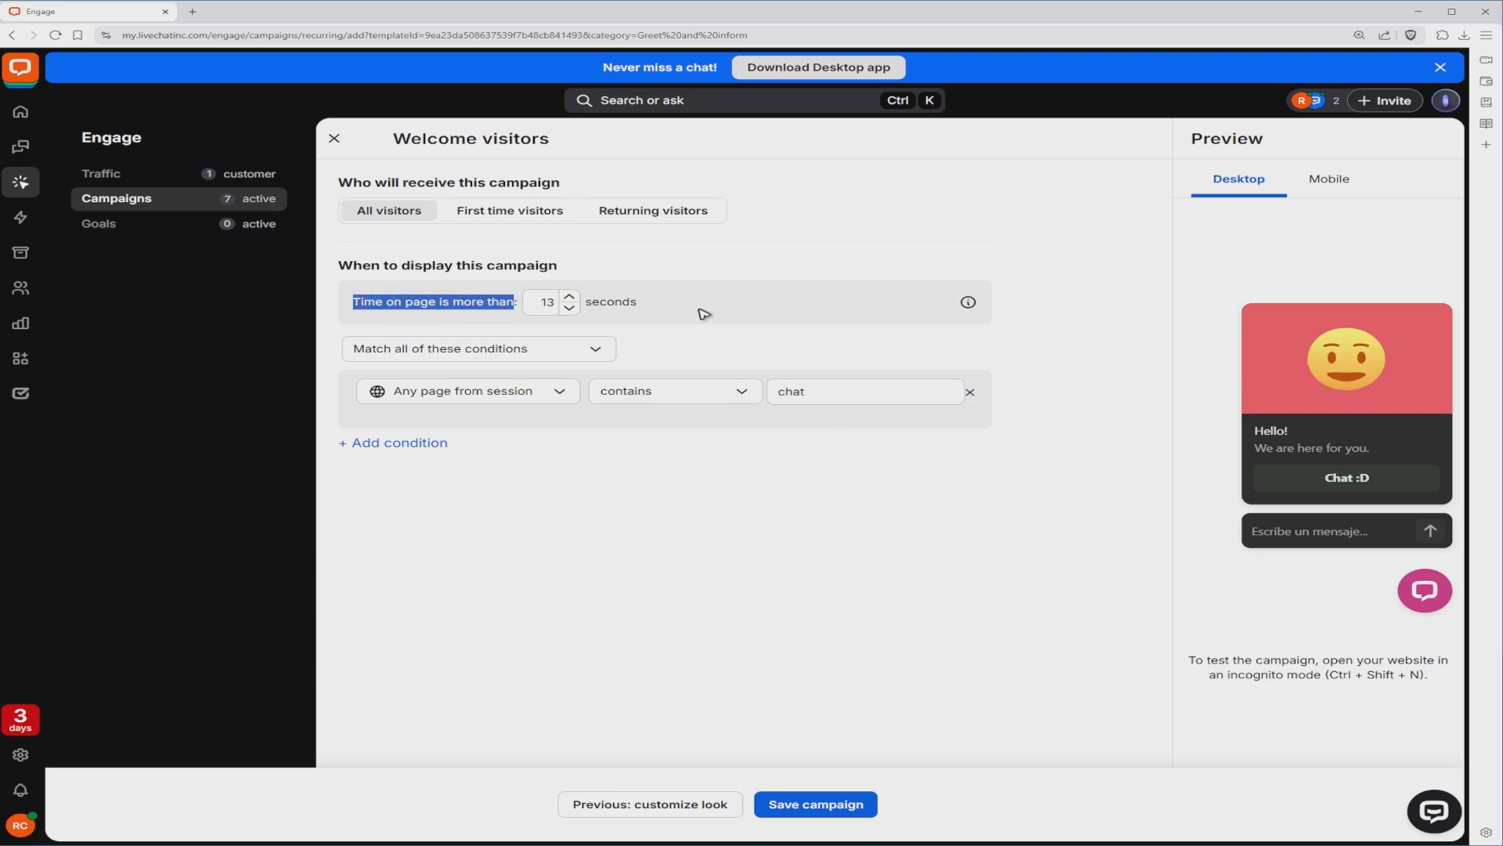
left_click(789, 263)
left_click(569, 308)
left_click(569, 308)
left_click(569, 308)
left_click(569, 308)
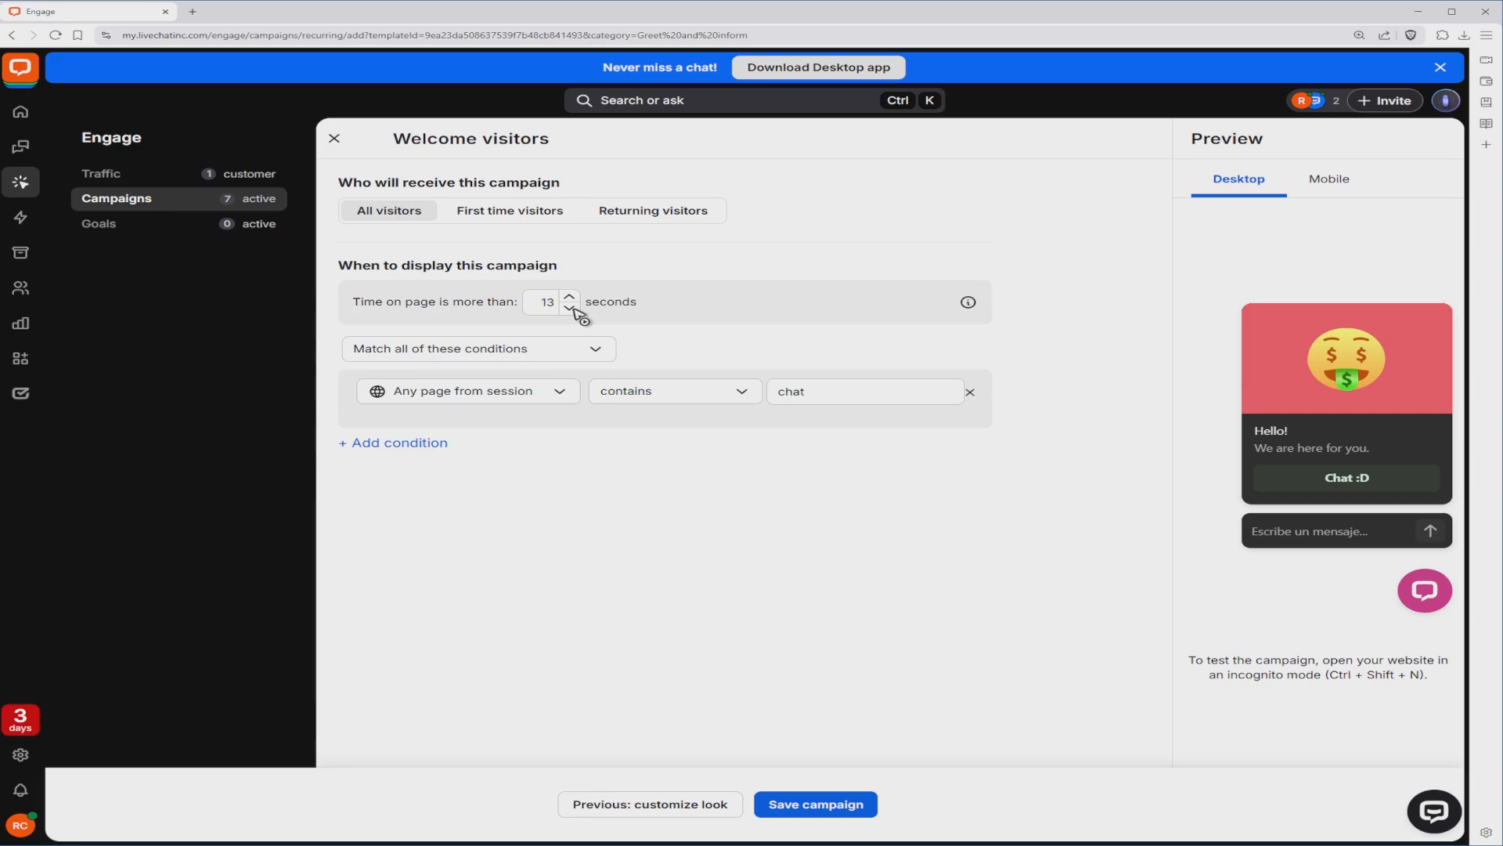
left_click(569, 308)
left_click(569, 308)
left_click(569, 307)
left_click(569, 308)
left_click(938, 621)
Step: Save the campaign under the name "Any page contains chat" with Set campaign live enabled
left_click(841, 807)
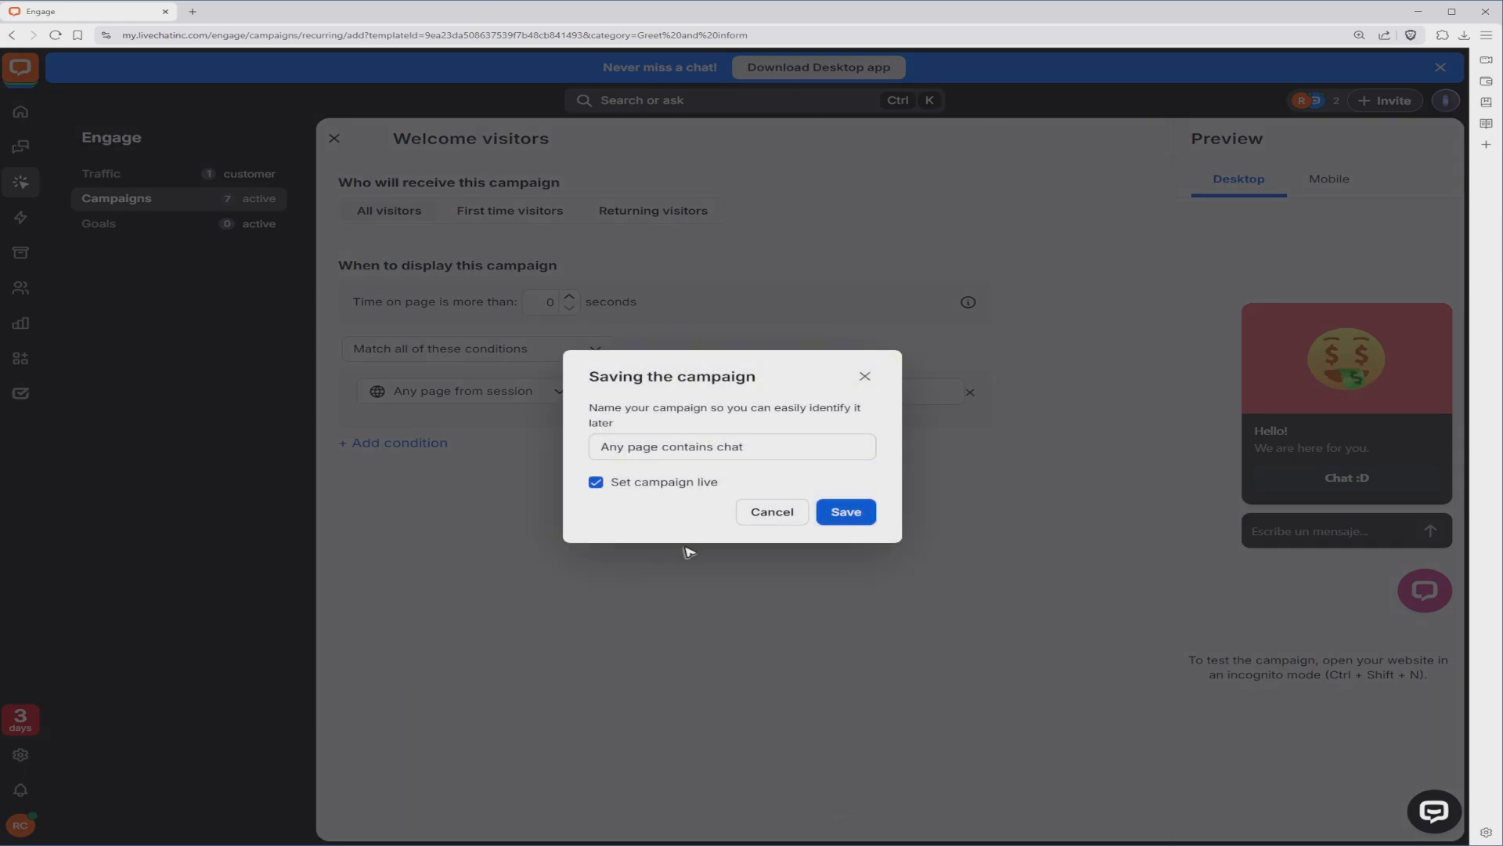
left_click_drag(772, 447, 602, 448)
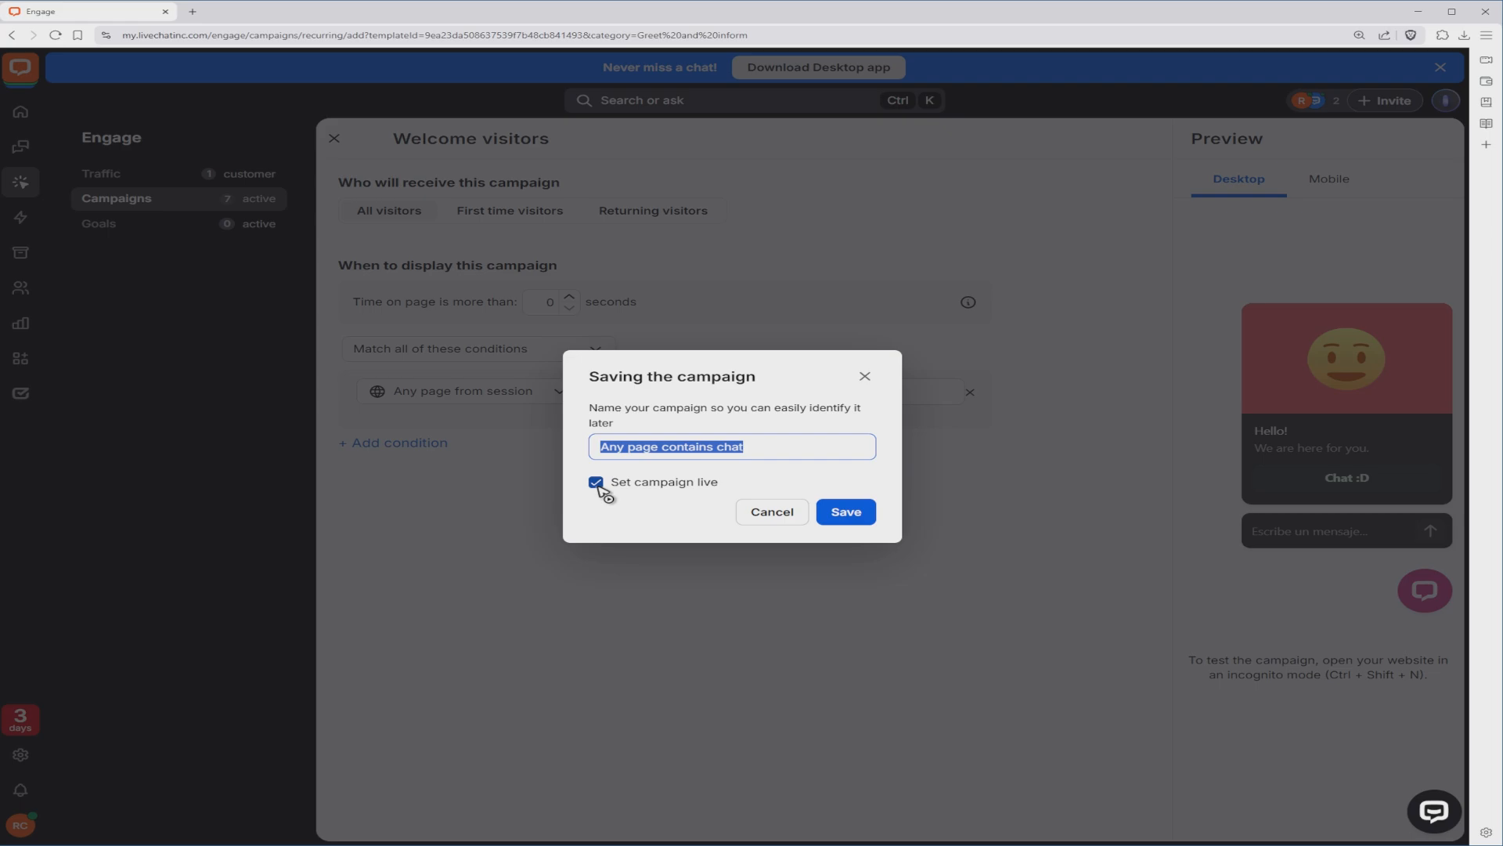
left_click(875, 511)
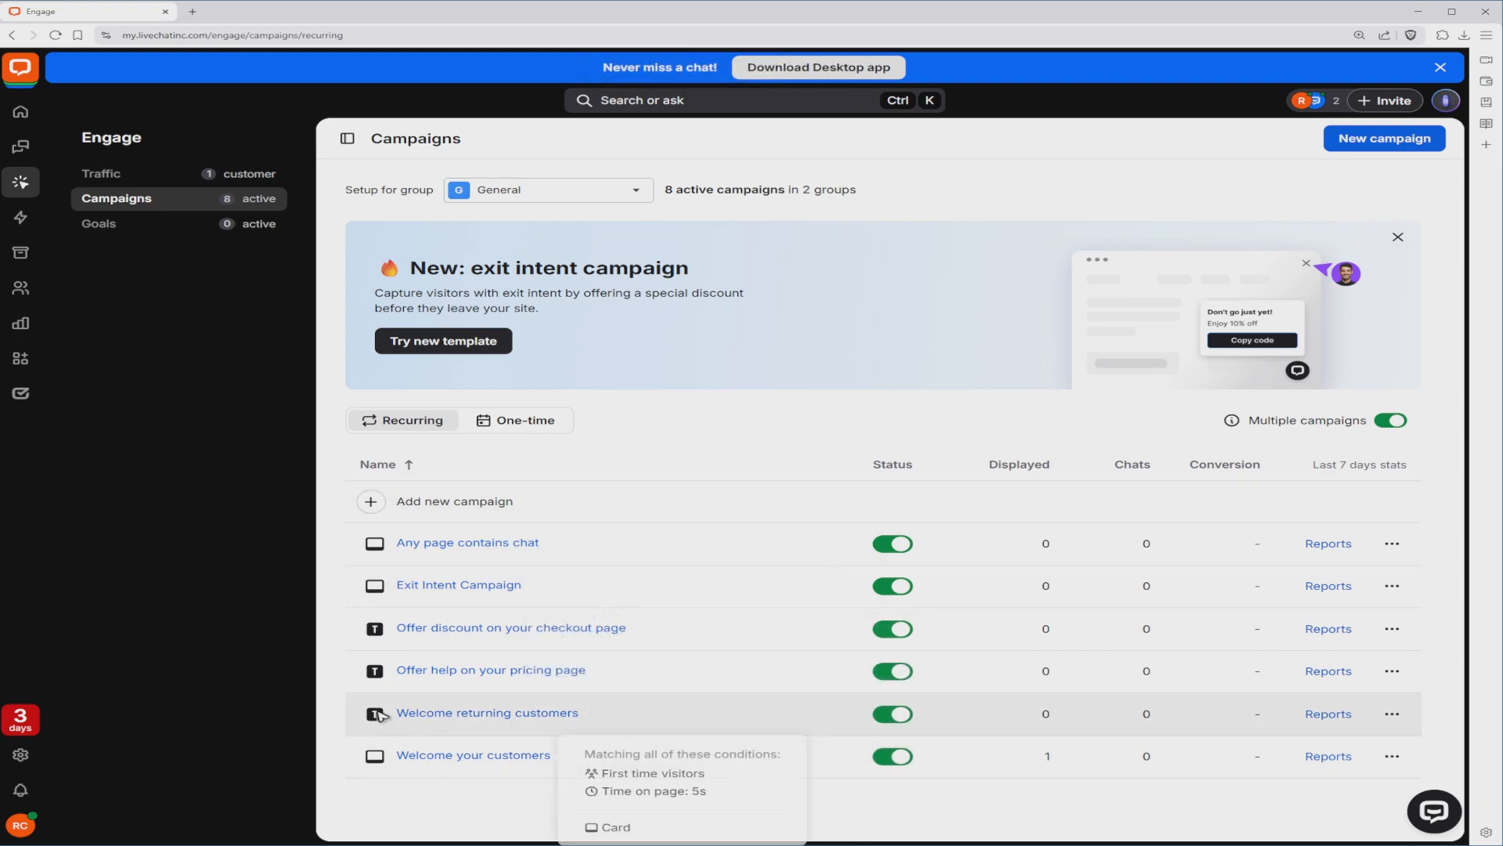
Step: Edit the "Any page contains chat" campaign, continue to its conditions and set the recipients to First time visitors
left_click(1393, 544)
left_click(1335, 601)
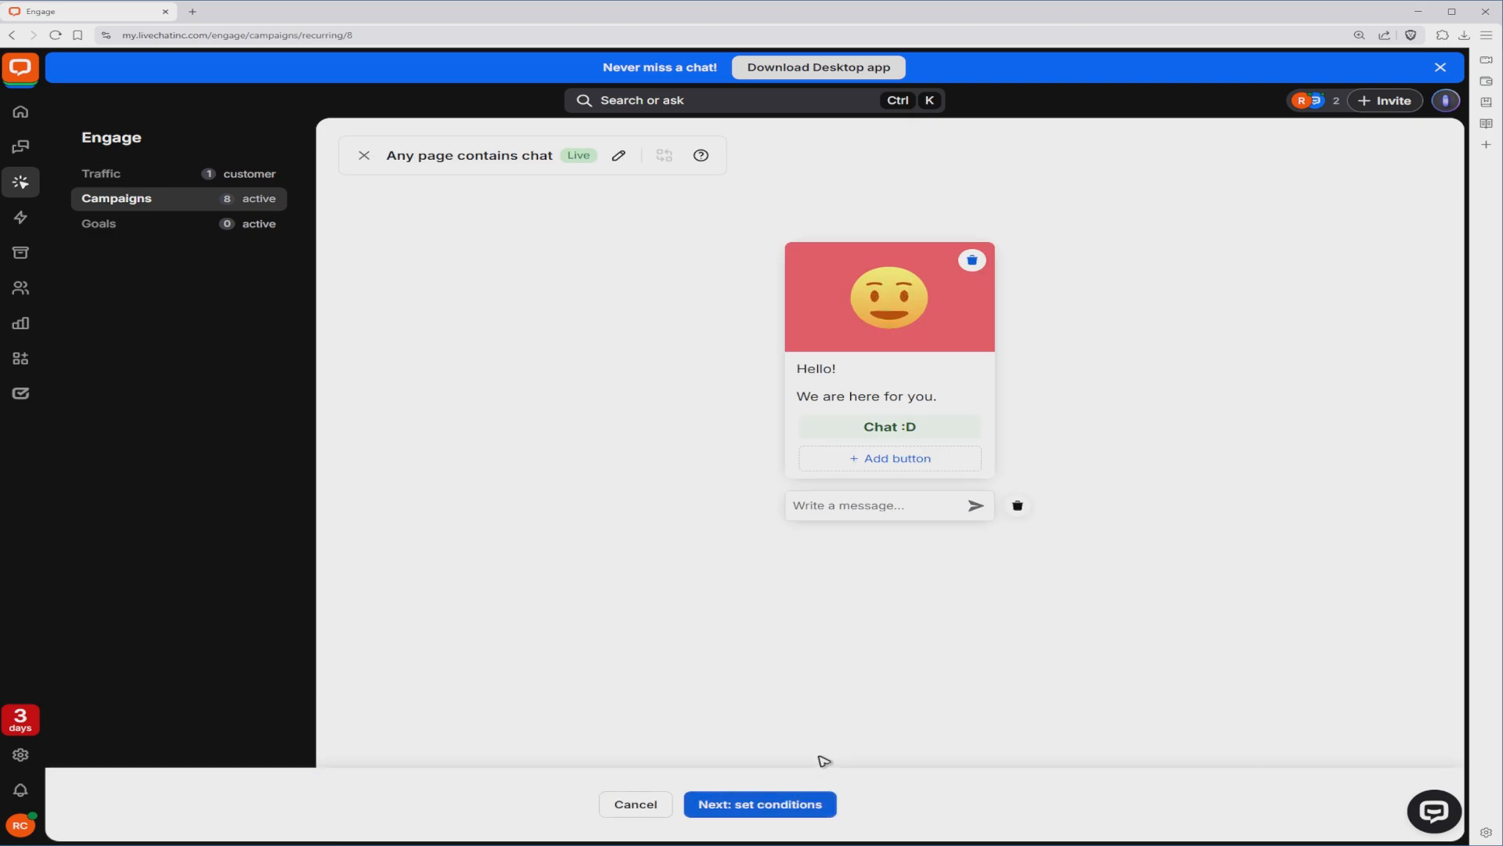
left_click(785, 803)
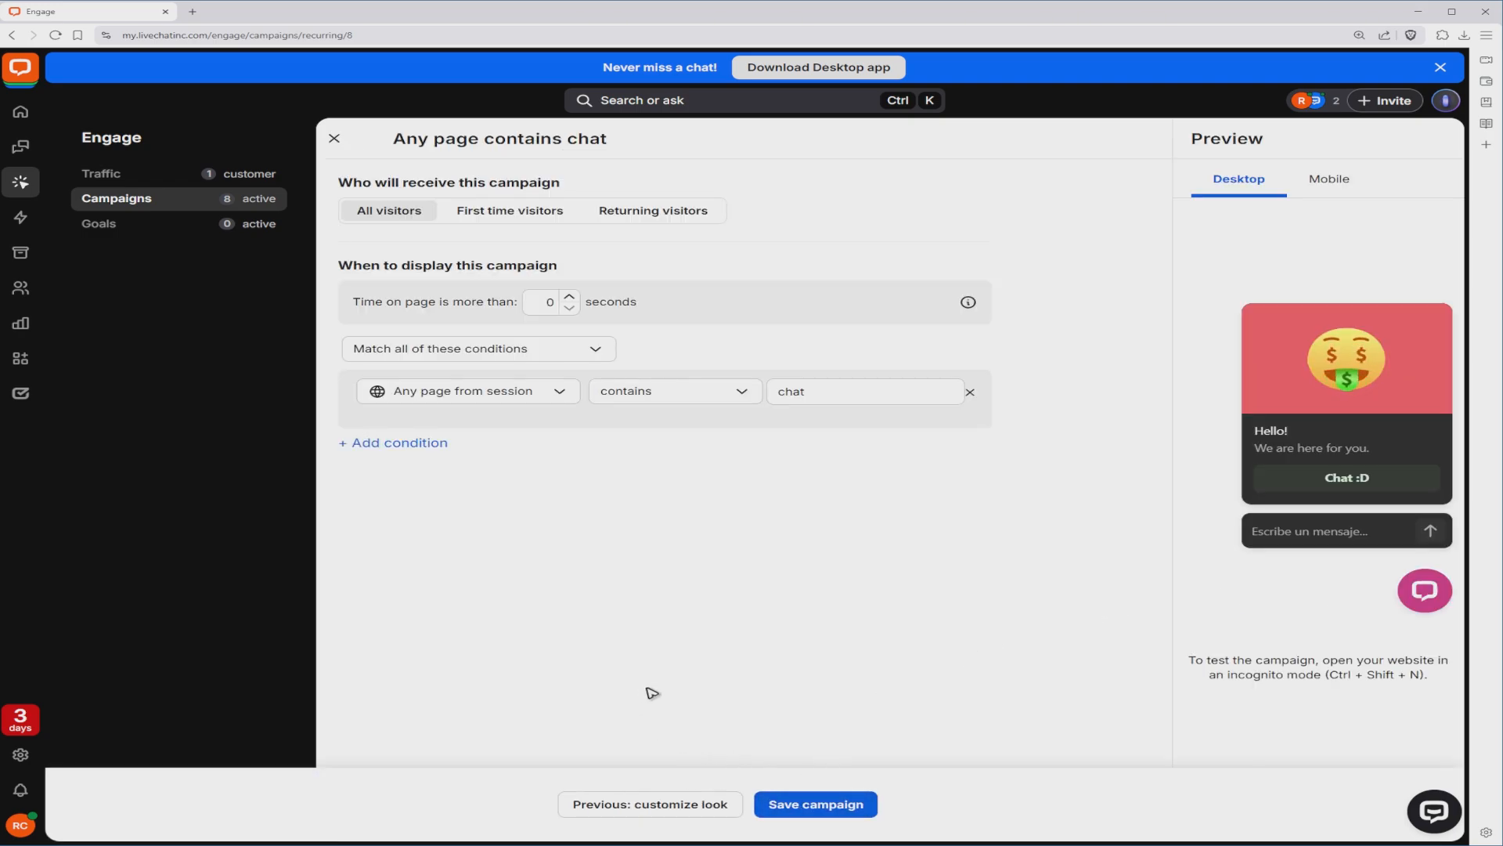
left_click(529, 214)
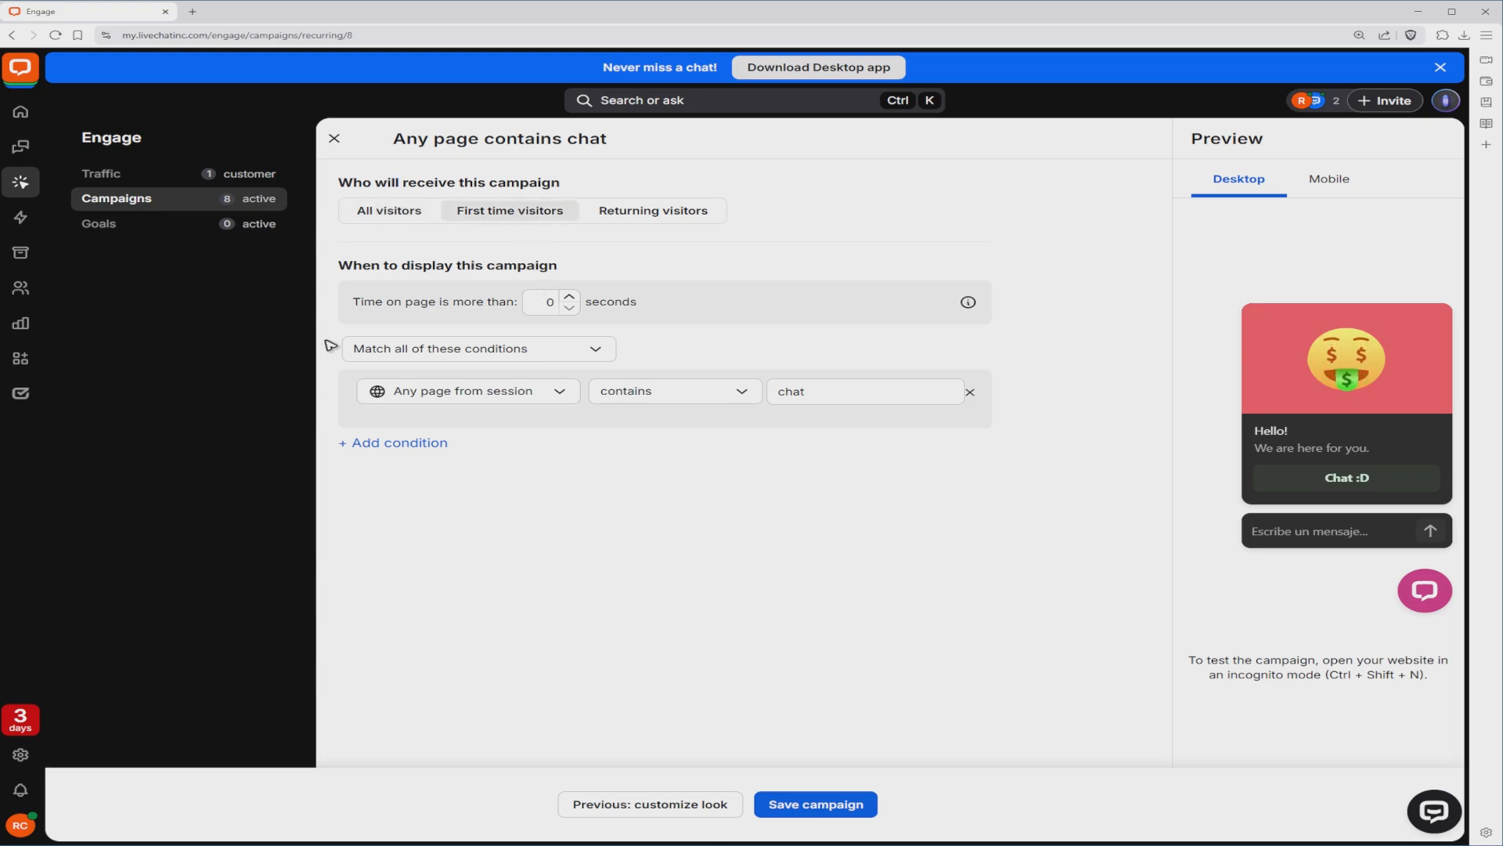
Step: Replace the session page condition with Customer's location set to "USA" and save the campaign
left_click(464, 391)
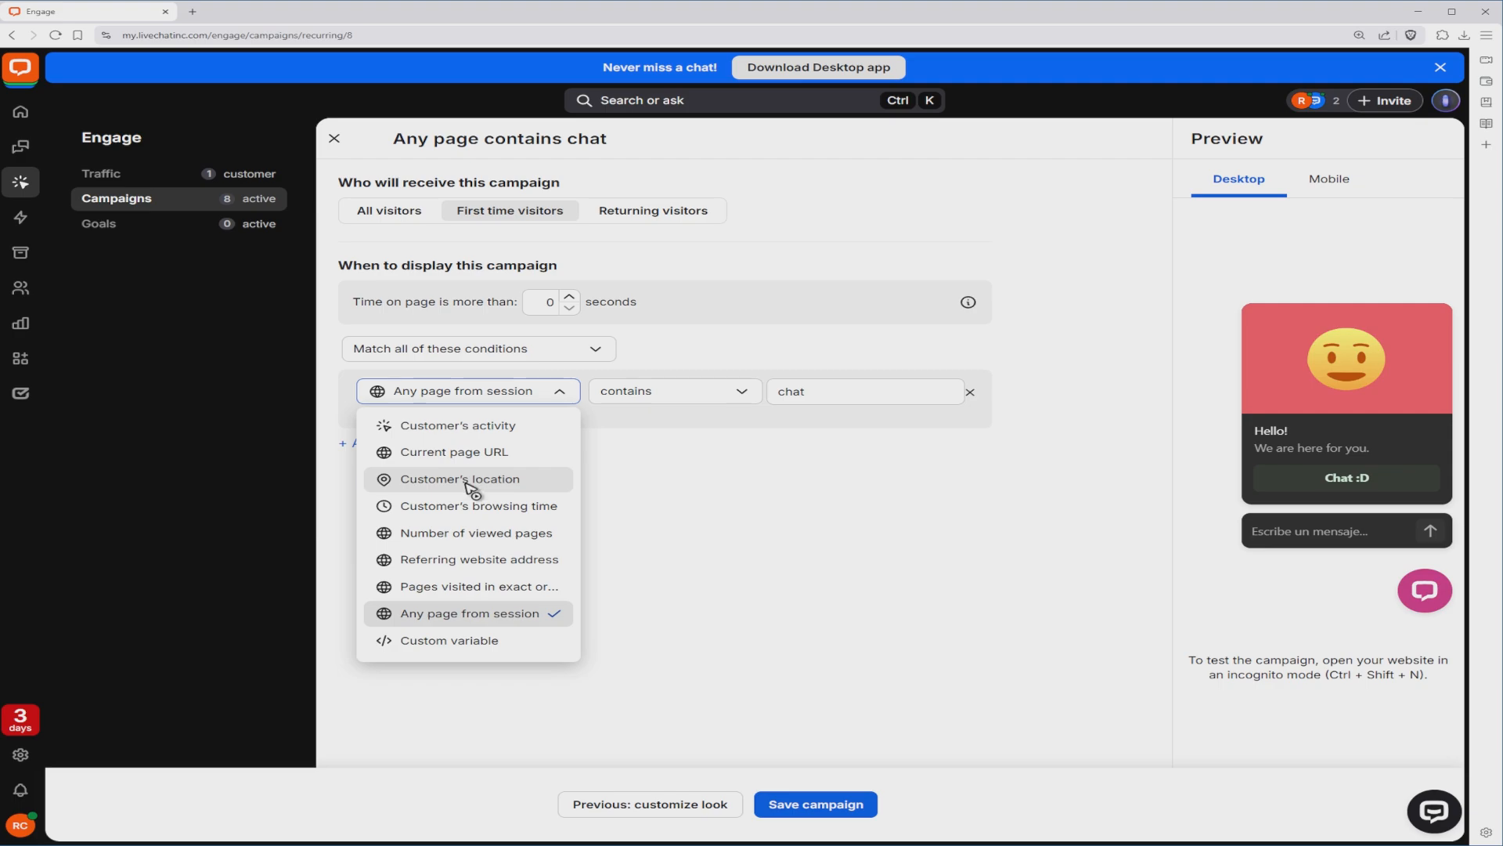
left_click(496, 484)
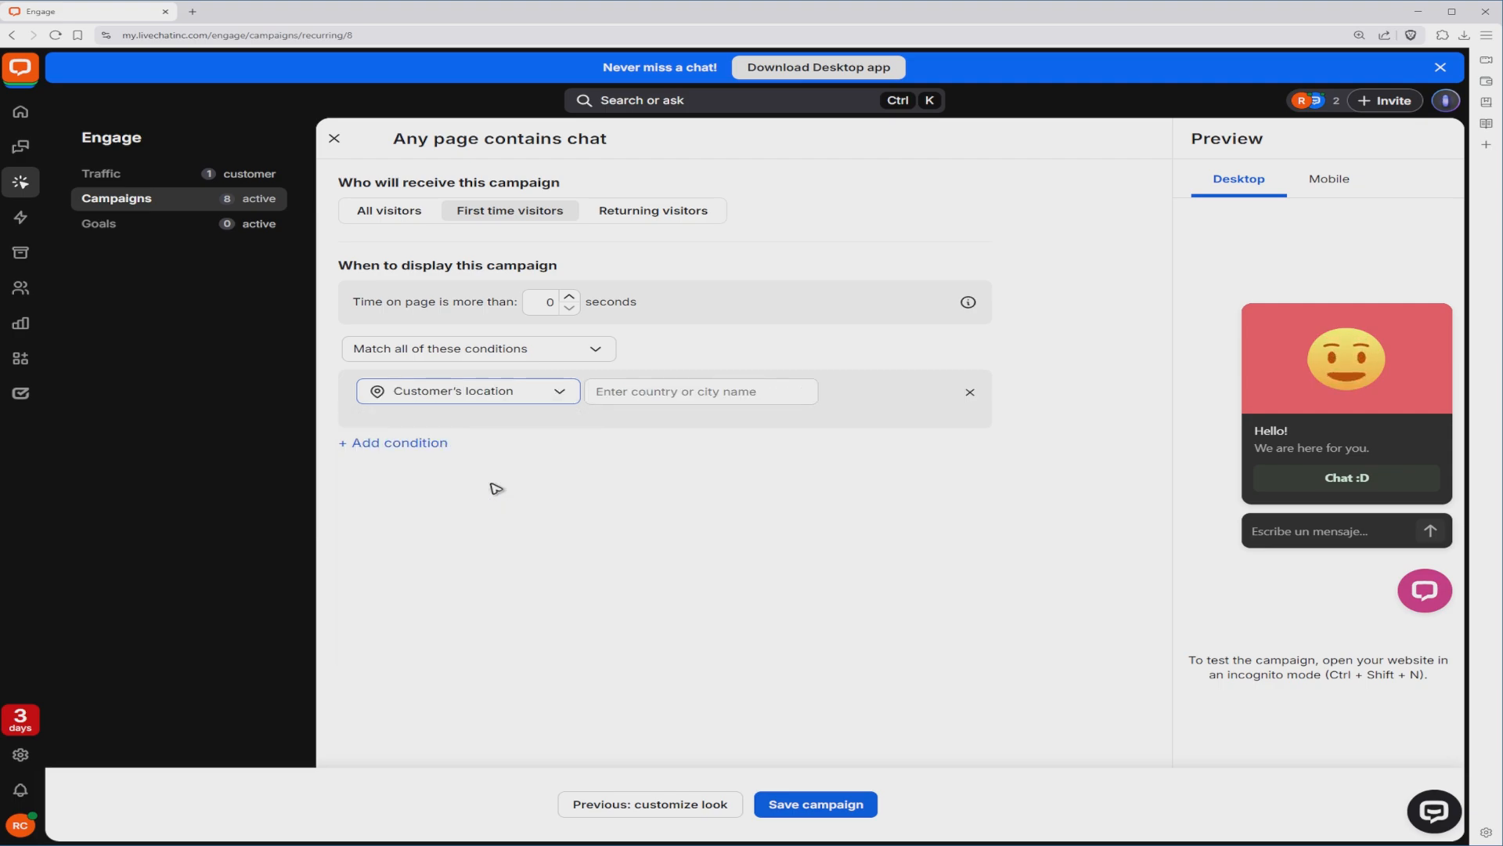
left_click(678, 394)
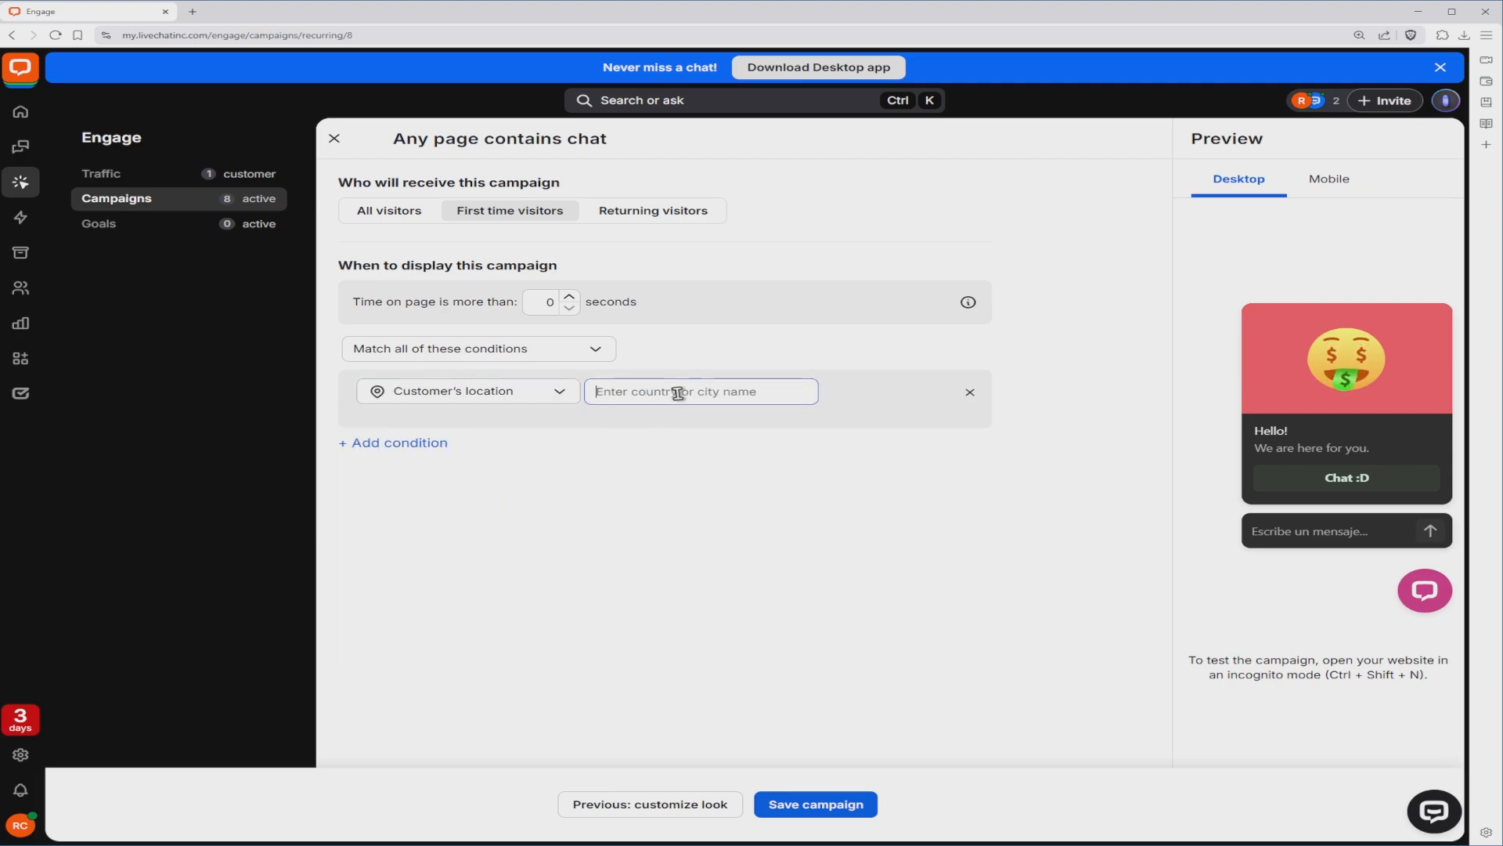
type("usa")
key("BackSpace")
key("BackSpace")
key("BackSpace")
type("USA")
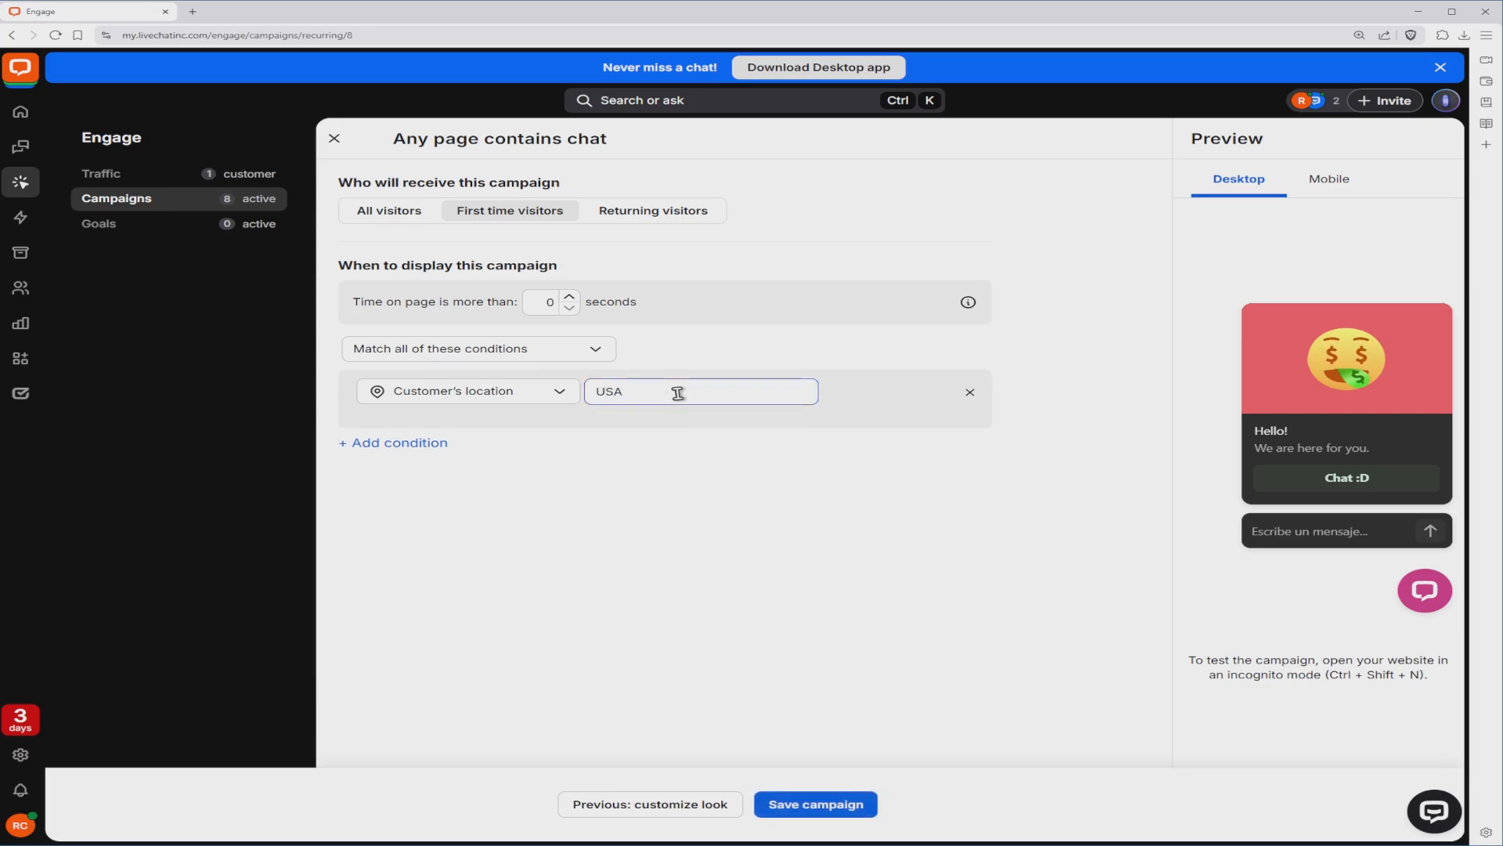
left_click(777, 531)
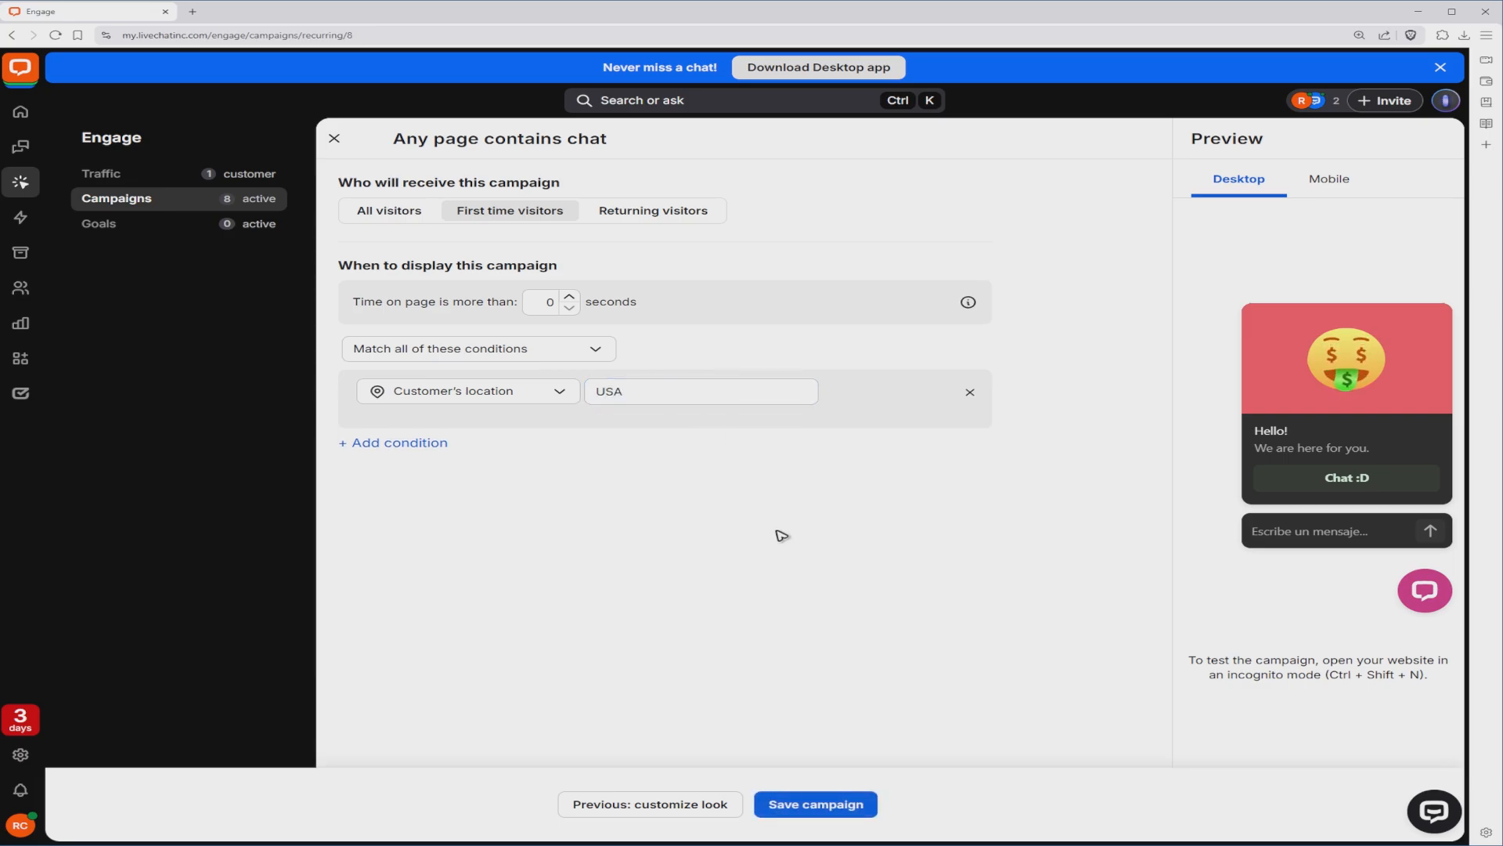
left_click(836, 800)
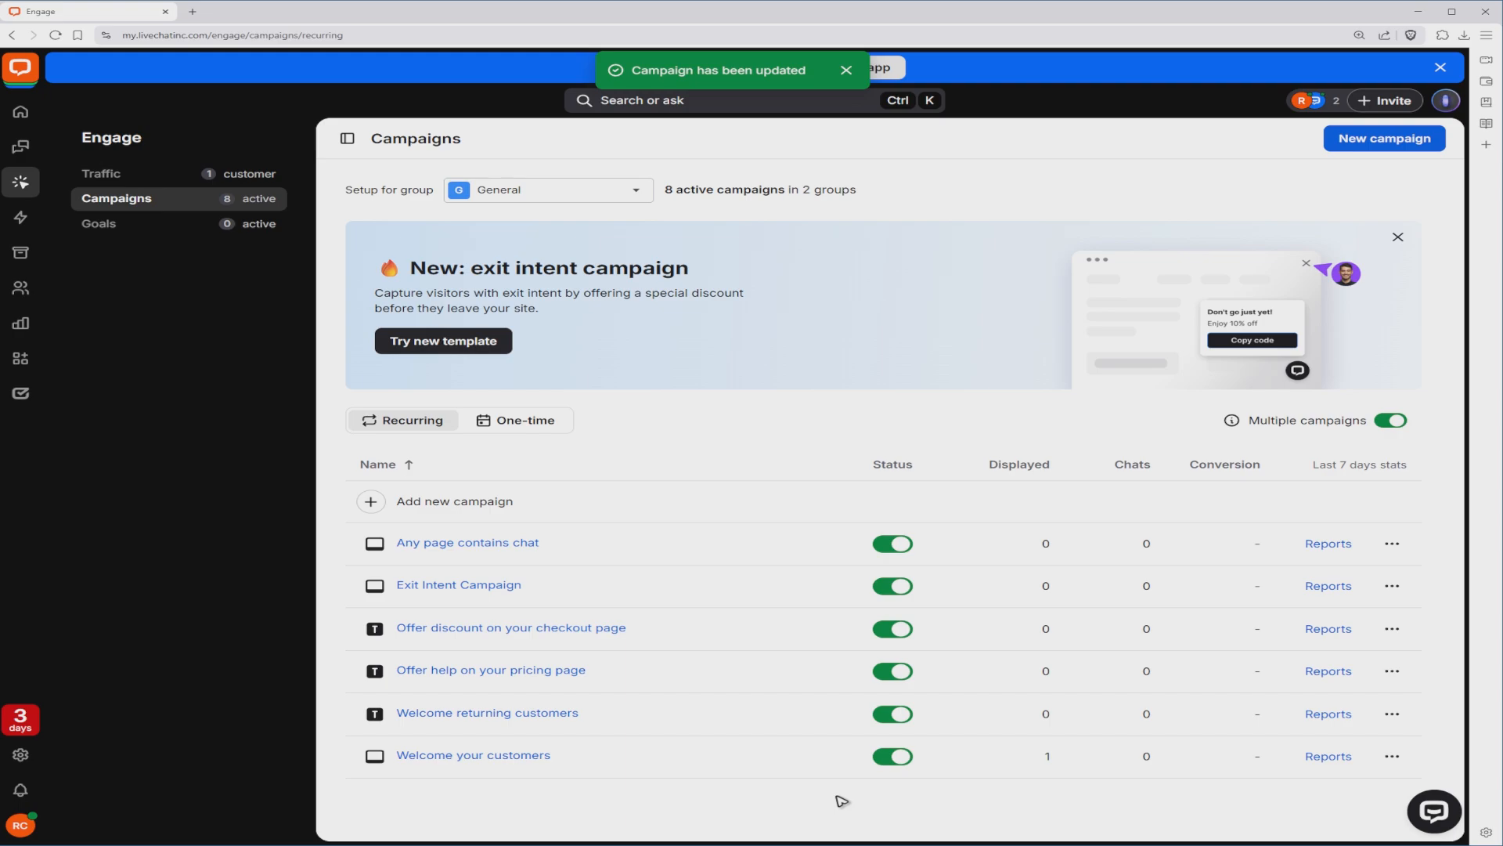
mouse_move(476, 548)
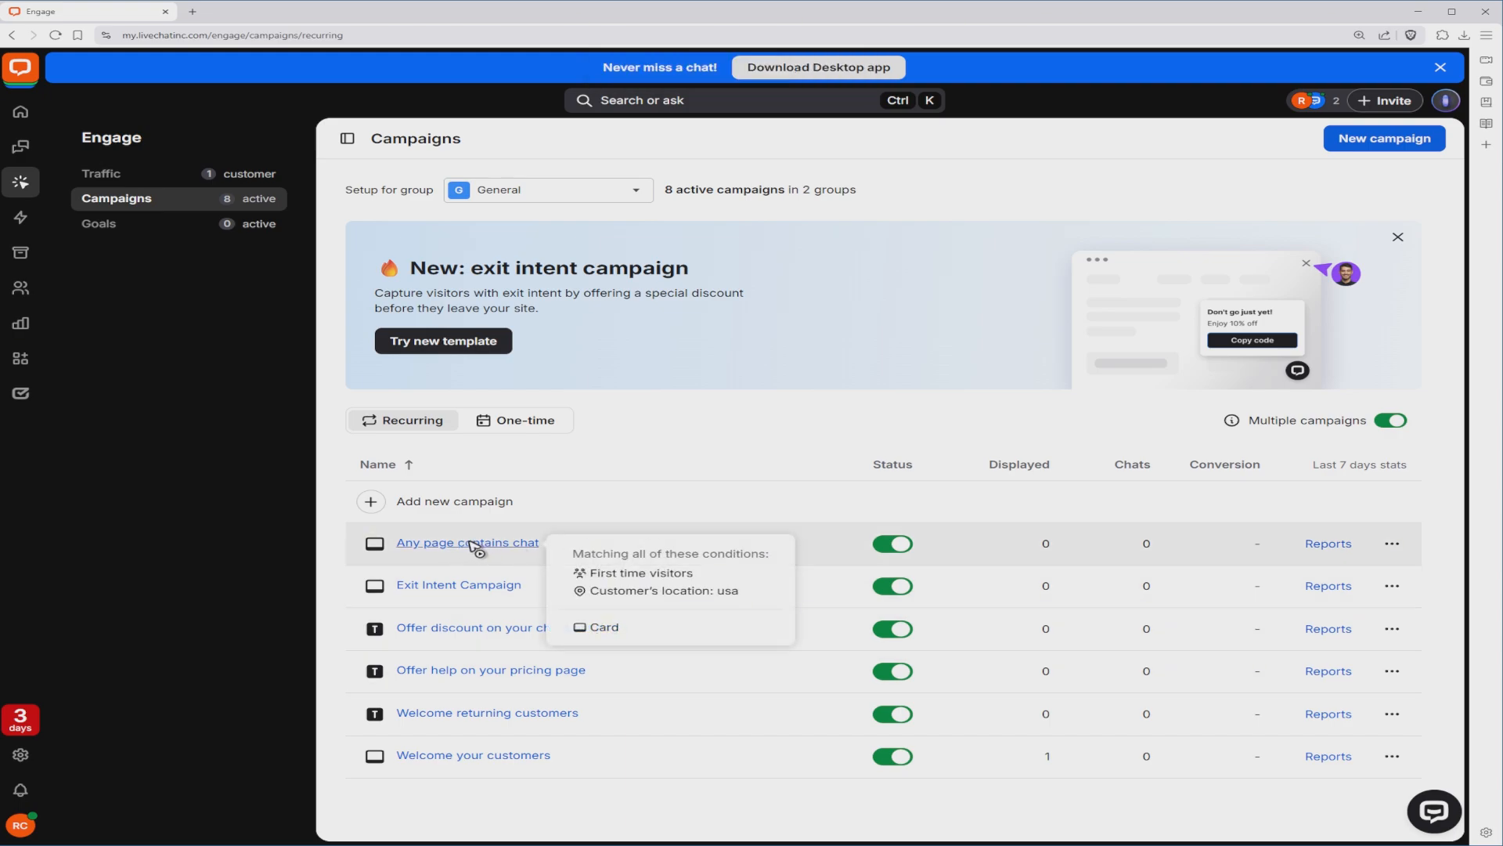